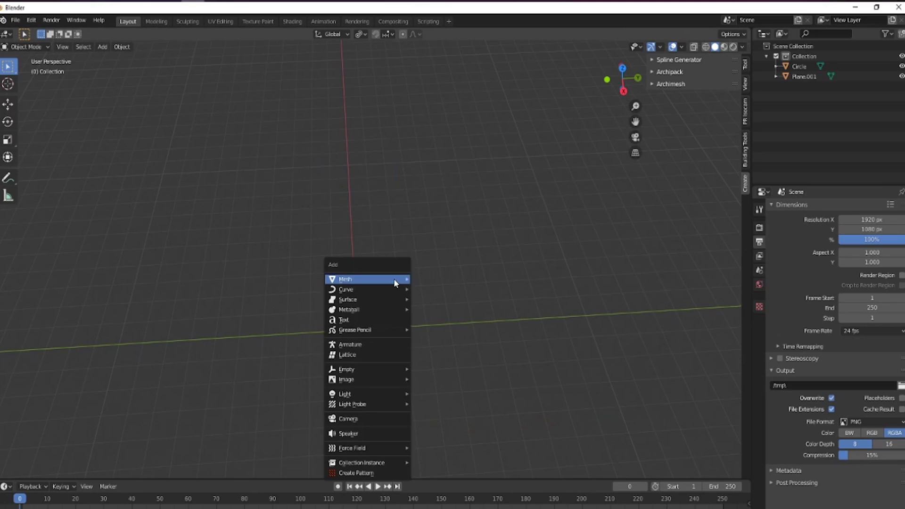
- Add a cube mesh and scale it to 0.543 along X to make a thinner box
left_click(452, 54)
scroll(425, 414, "up", 3)
middle_click_drag(425, 414, 479, 254, "shift")
key("s")
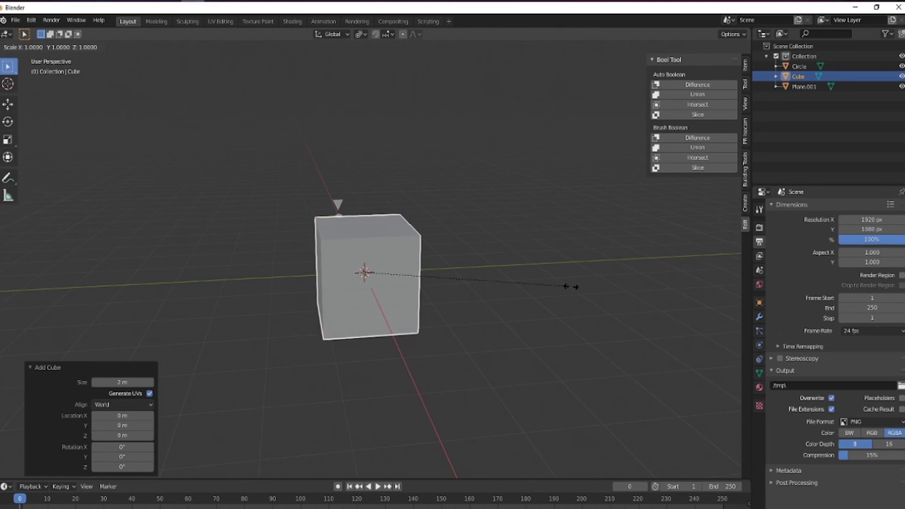
key("x")
left_click(476, 288)
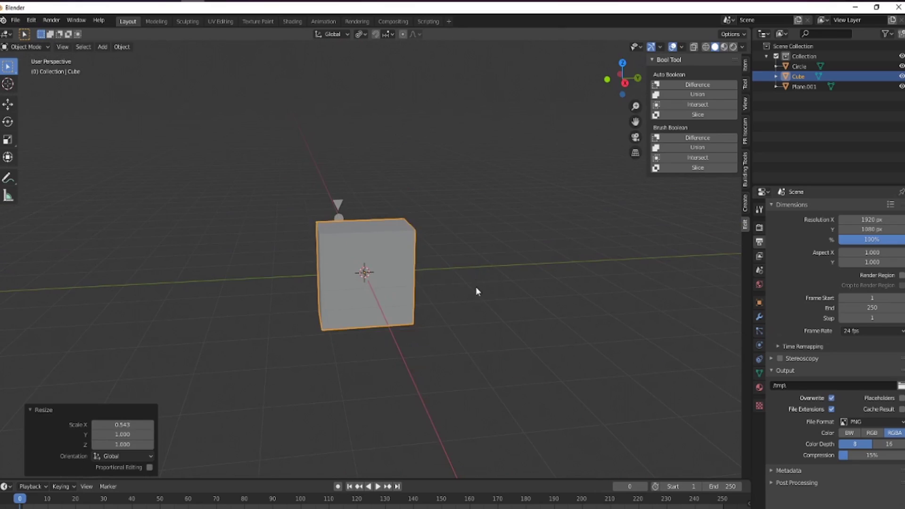
- Widen the box along Y, scaling it by 1.529 and again by about 0.87
middle_click_drag(476, 288, 515, 282)
key("s")
key("y")
left_click(536, 303)
key("s")
key("y")
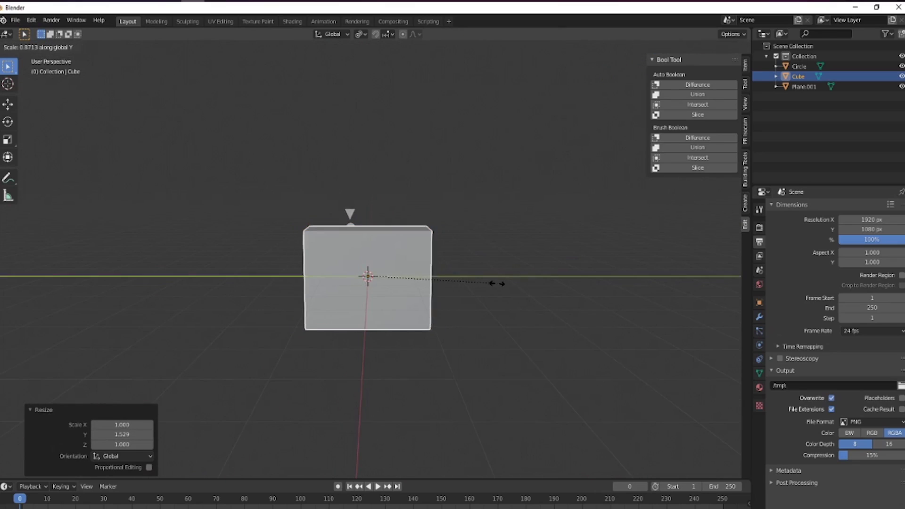
left_click(495, 280)
- Move the box up 0.94 m along Z so its base sits near the ground plane
key("g")
key("z")
left_click(497, 237)
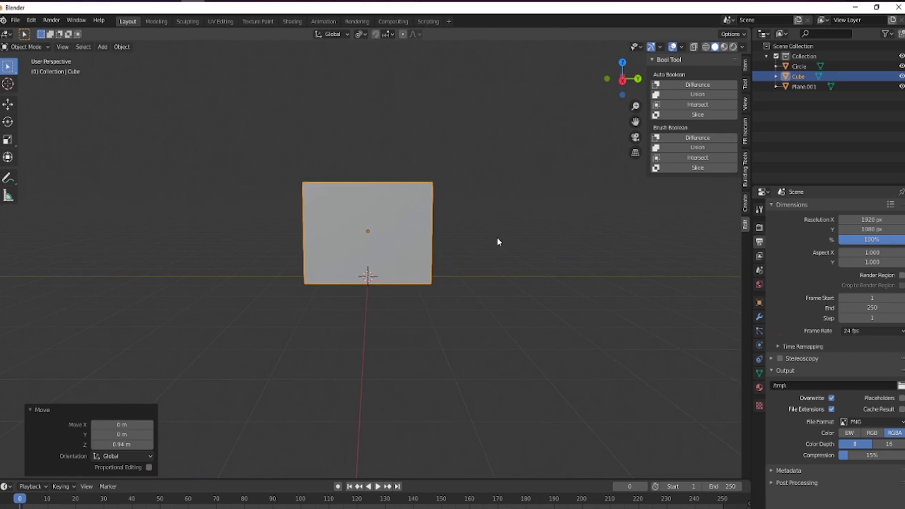
- In Edit Mode, inset the box's large front face by about 0.018 m to leave a thin rim
middle_click_drag(496, 236, 462, 265)
scroll(482, 200, "up", 5)
key("Tab")
middle_click_drag(482, 201, 508, 275, "shift")
key("3")
key("alt+a")
left_click(476, 287)
key("i")
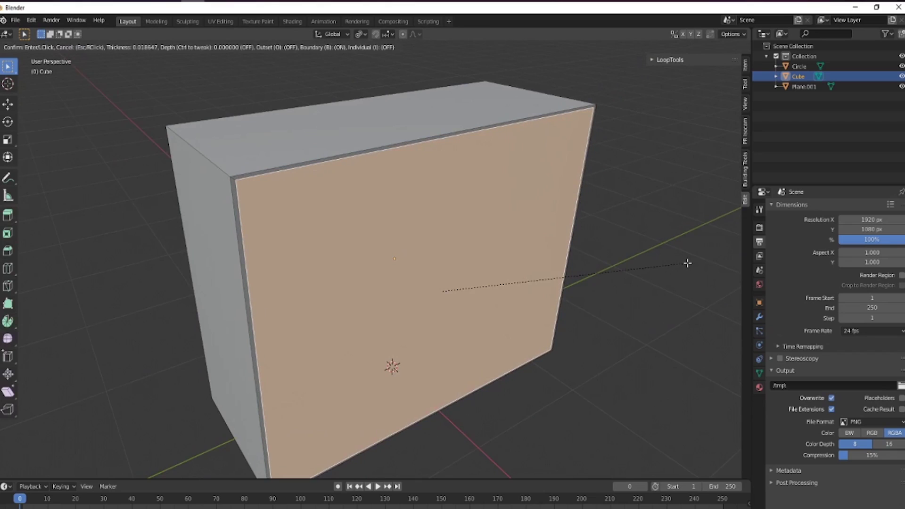
left_click(687, 262)
key("e")
left_click(669, 418)
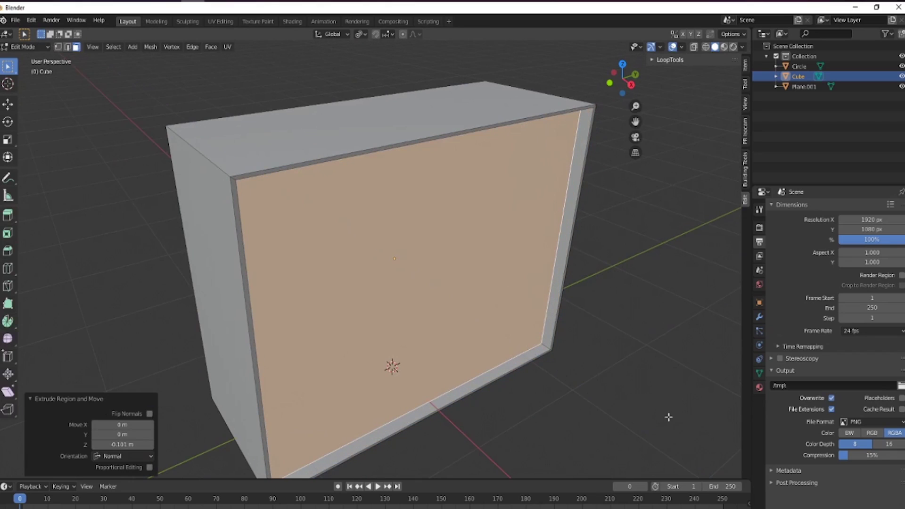
key("ctrl+z")
- Extrude the inset front face inward about 0.04 m and clear the selection
key("e")
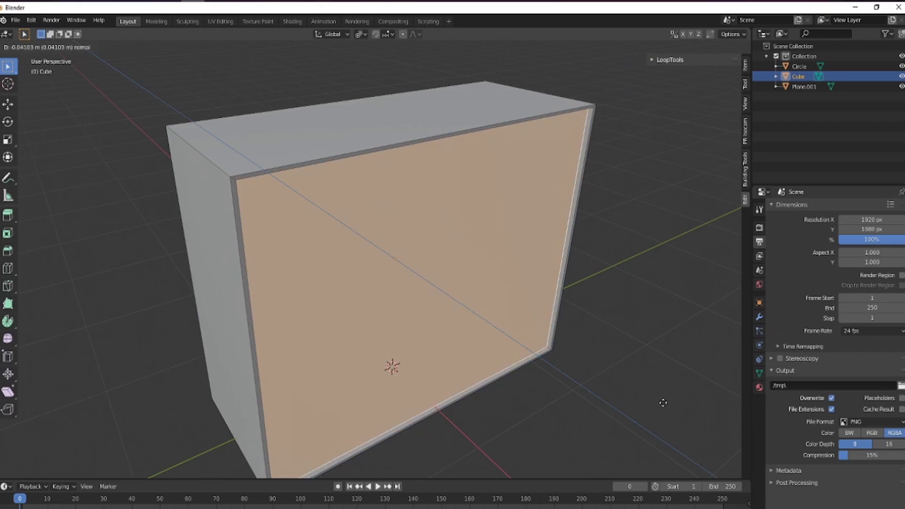
left_click(663, 402)
left_click(655, 414)
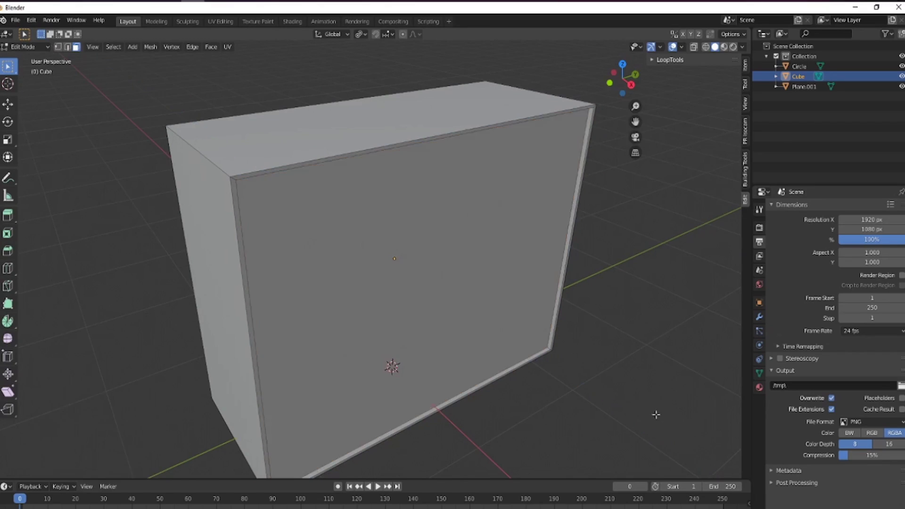
- Subdivide the recessed front face with 30 cuts
middle_click_drag(654, 414, 430, 328)
left_click(431, 328)
right_click(437, 267)
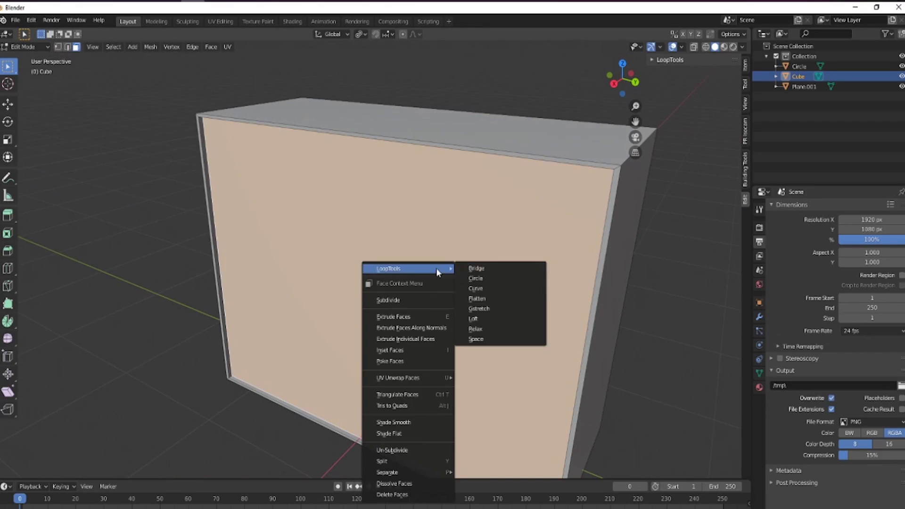
left_click(448, 300)
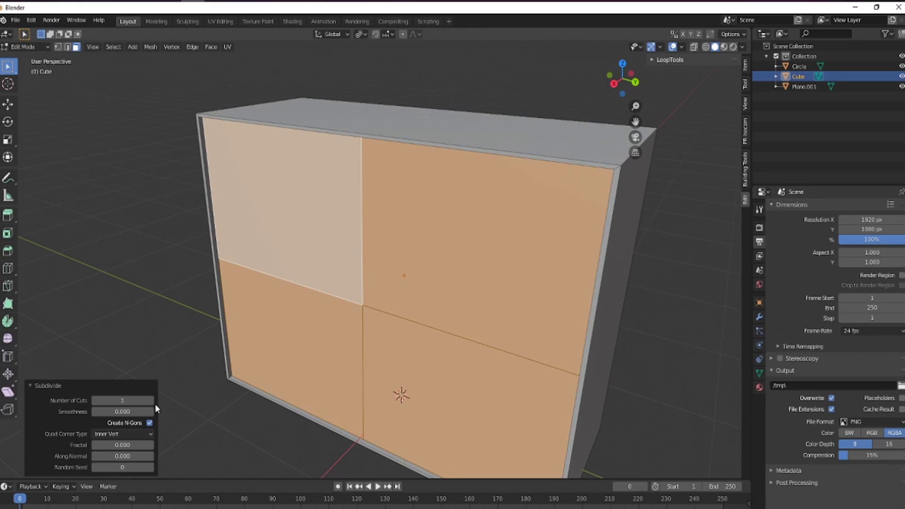
key("Return")
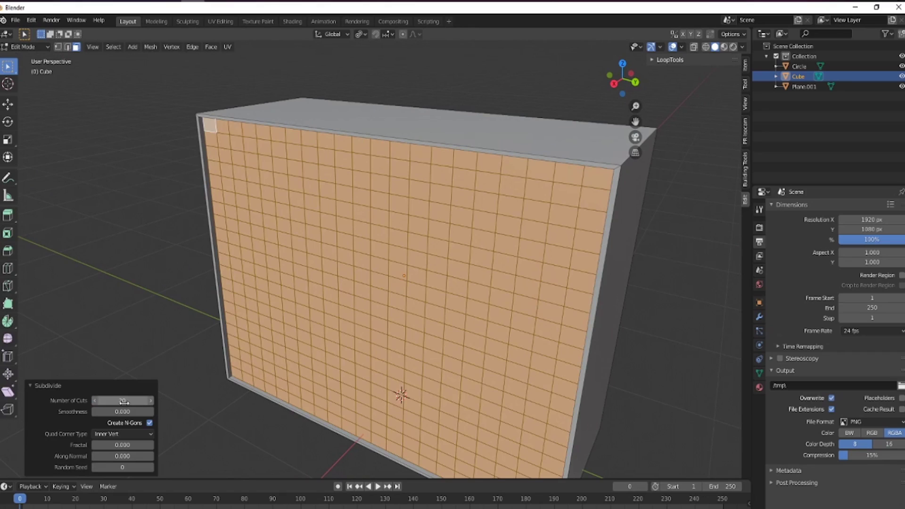
left_click(118, 400)
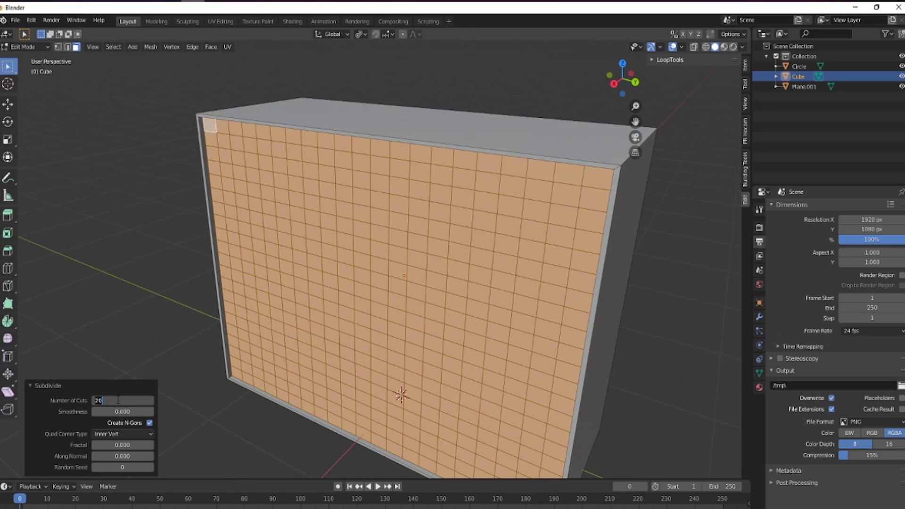
type("30")
key("Return")
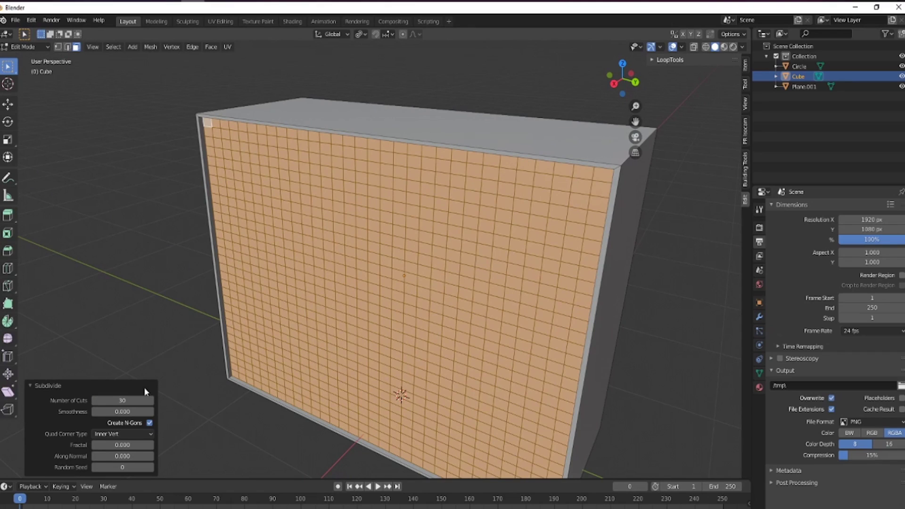
- Inset the grid faces individually with a thickness of about 0.018 m
middle_click_drag(457, 285, 503, 275)
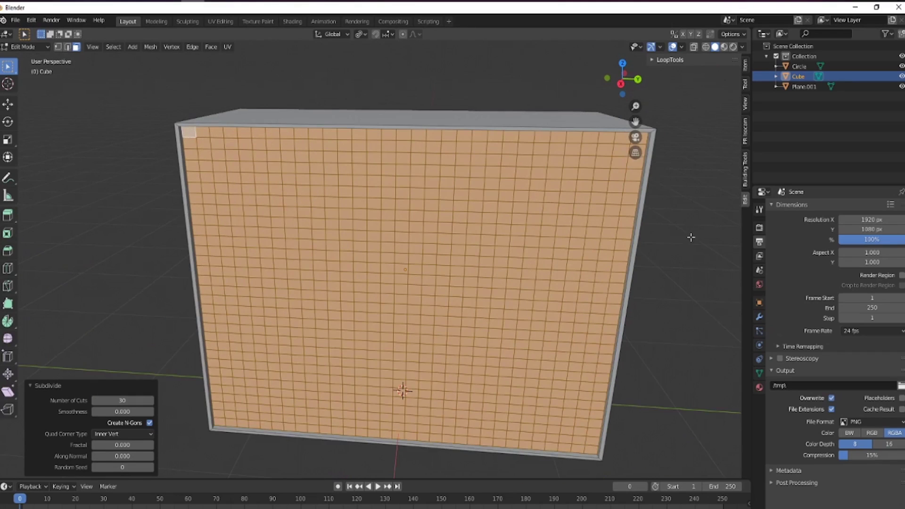
key("i")
key("i")
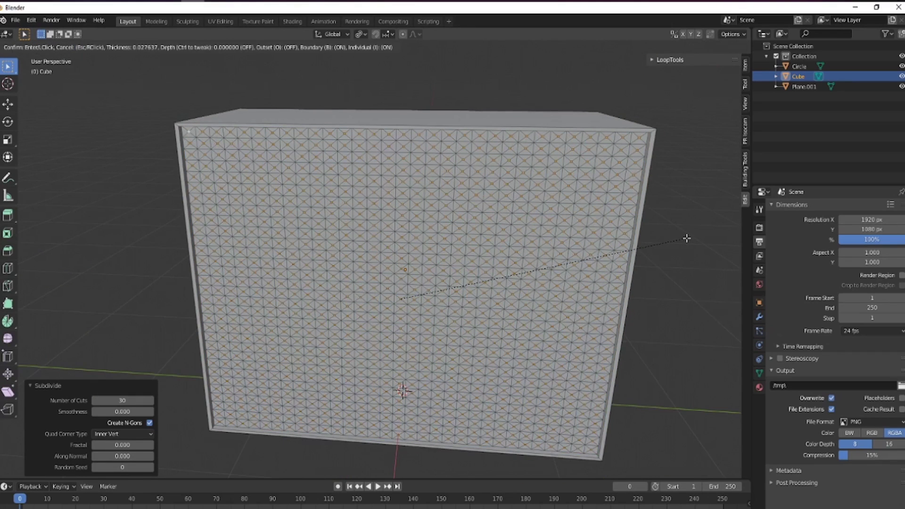
left_click(687, 238)
- Extrude the small inset faces in place and move them slightly to form the grille pattern
middle_click_drag(687, 238, 655, 315)
key("e")
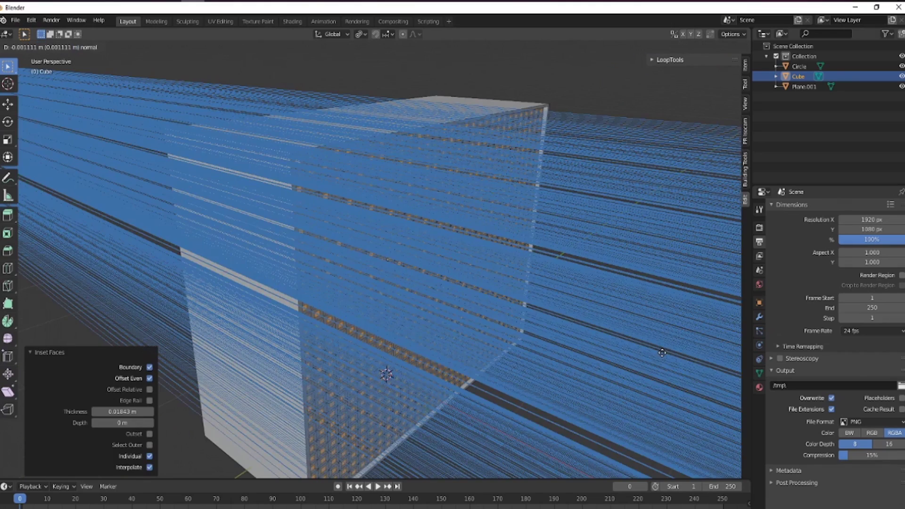
key("Escape")
key("g")
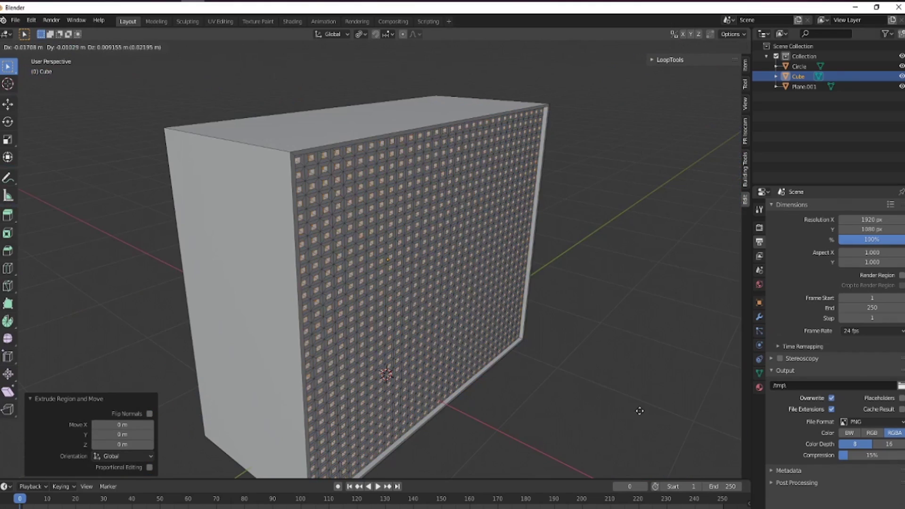
left_click(640, 411)
left_click(633, 372)
- Examine the grille pattern and the box's sides from several angles
middle_click_drag(633, 372, 576, 390)
scroll(613, 327, "down", 2)
scroll(614, 327, "down", 3)
middle_click_drag(613, 327, 447, 255)
scroll(558, 311, "up", 5)
scroll(604, 337, "down", 3)
middle_click_drag(603, 337, 570, 337)
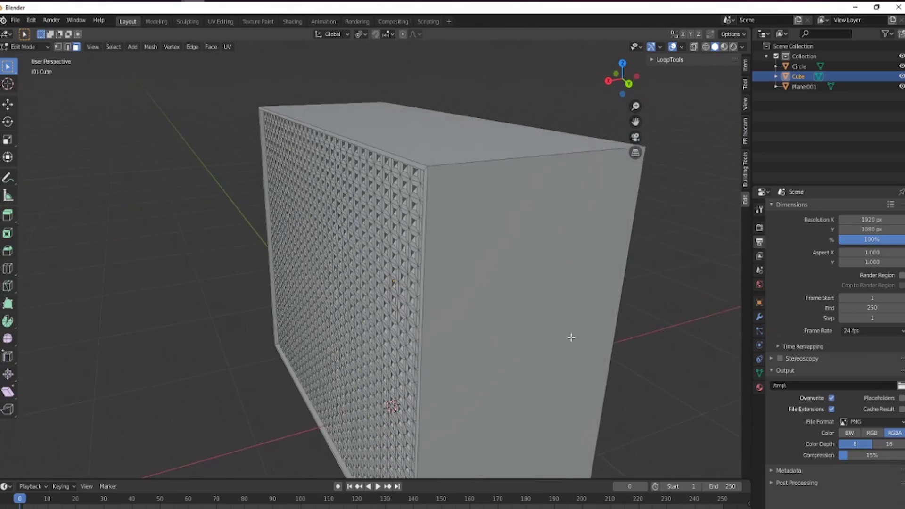
scroll(568, 340, "down", 2)
- Inset the box's narrow side face by 0.787 m and scale the inner face to 0.7 along X
left_click(455, 349)
middle_click_drag(613, 365, 593, 307)
key("i")
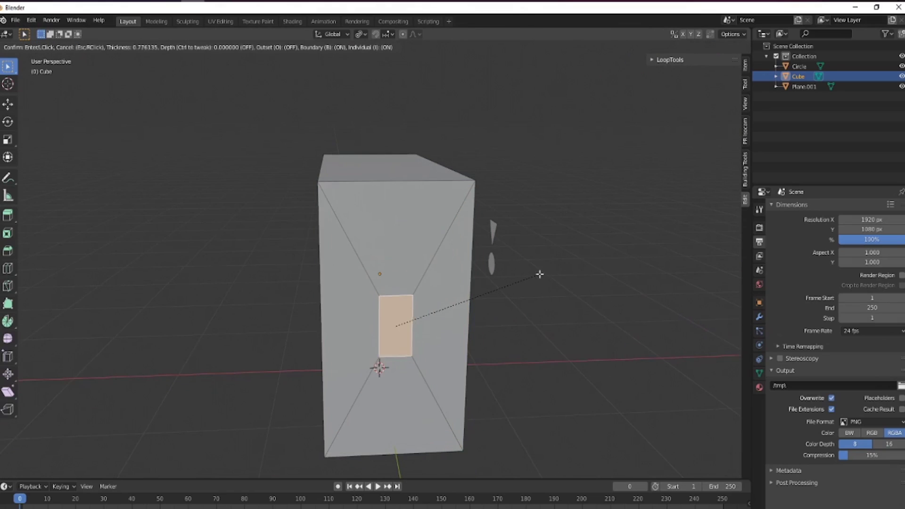
left_click(542, 273)
key("s")
key("x")
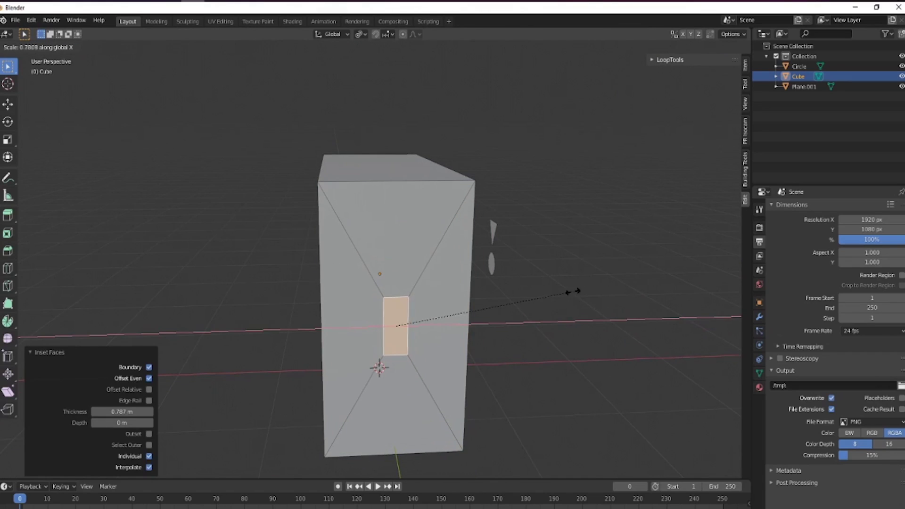
left_click(553, 302)
- Extrude the small inner side face inward about 0.14 m to form a recess
scroll(539, 326, "up", 2)
middle_click_drag(567, 456, 580, 420)
key("e")
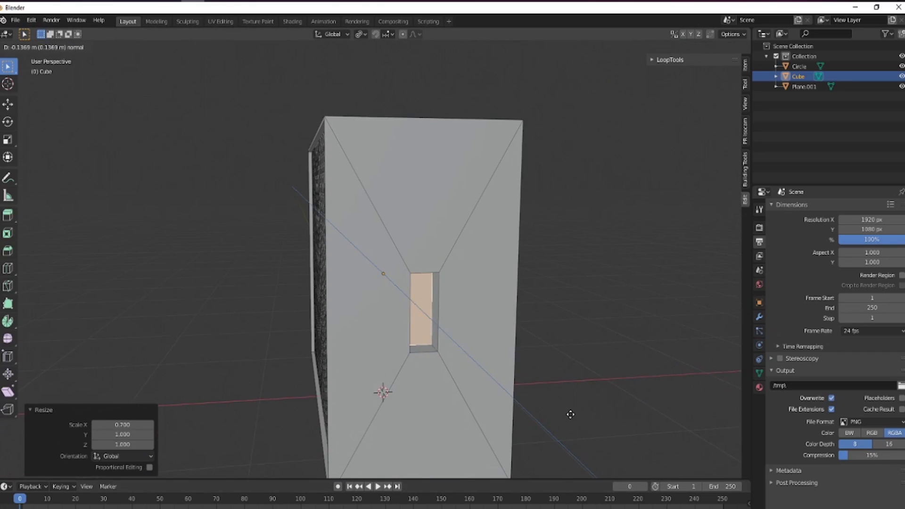
left_click(572, 415)
- Inset the two opposing long inner walls of the side recess by about 0.024 m
scroll(605, 378, "up", 5)
left_click(443, 331)
middle_click_drag(444, 331, 408, 354)
left_click(282, 348, "shift")
key("i")
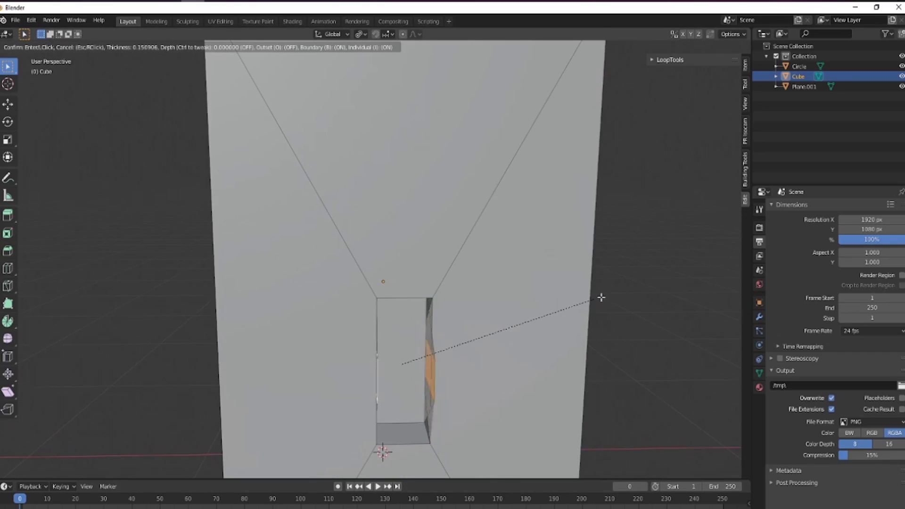
left_click(634, 281)
- Scale the two inset wall faces to 0.338 along Z and bridge them across the recess as a handle
middle_click_drag(568, 288, 586, 293)
key("s")
key("z")
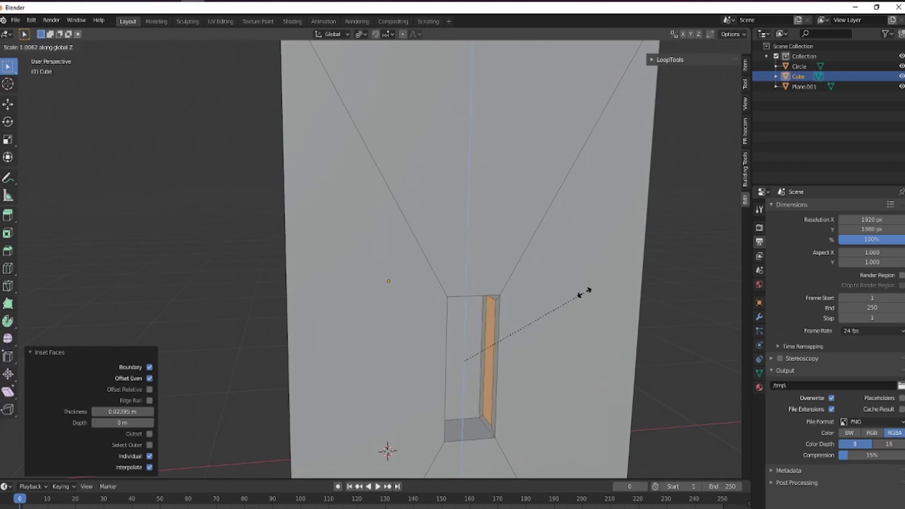
left_click(509, 348)
right_click(493, 355)
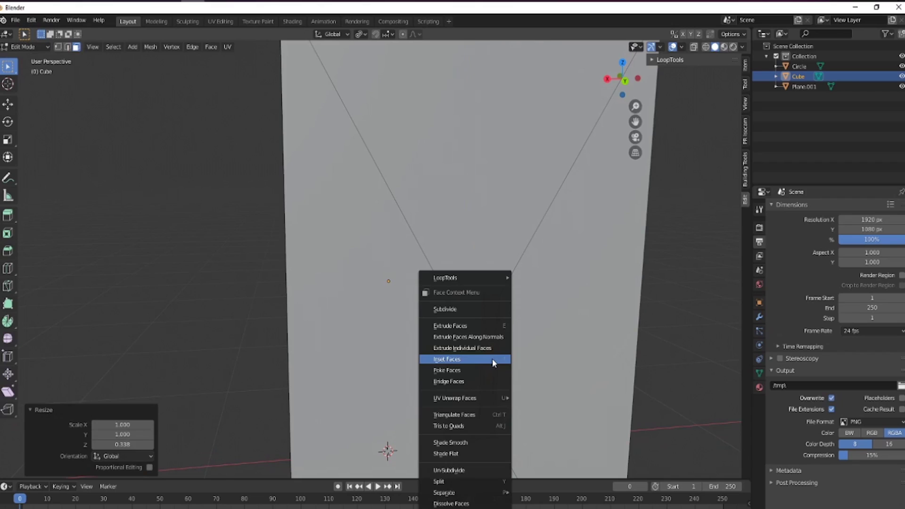
left_click(481, 382)
left_click(697, 342)
- Select the plain narrow face on the opposite side of the box
scroll(620, 330, "down", 4)
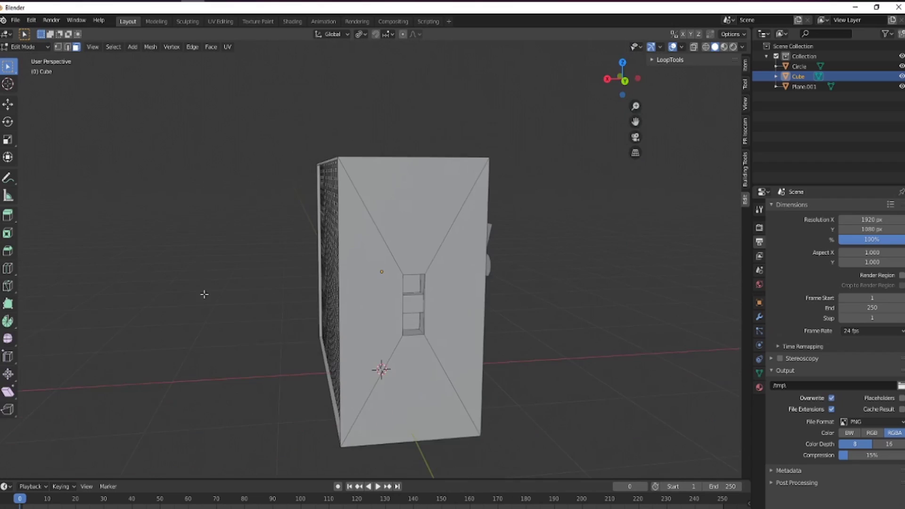
middle_click_drag(204, 294, 400, 283)
left_click(400, 282)
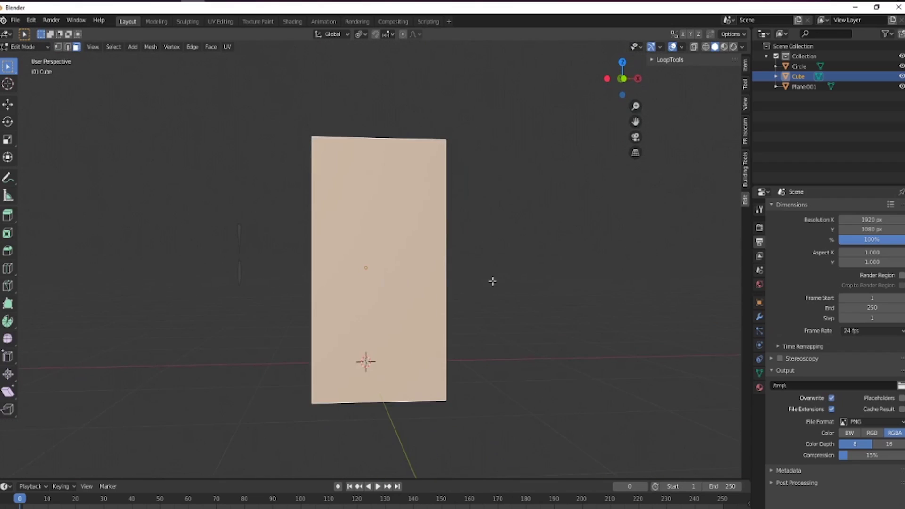
middle_click_drag(492, 281, 480, 290)
left_click_drag(275, 192, 218, 310)
scroll(461, 296, "up", 3)
left_click(462, 293)
scroll(494, 289, "down", 1)
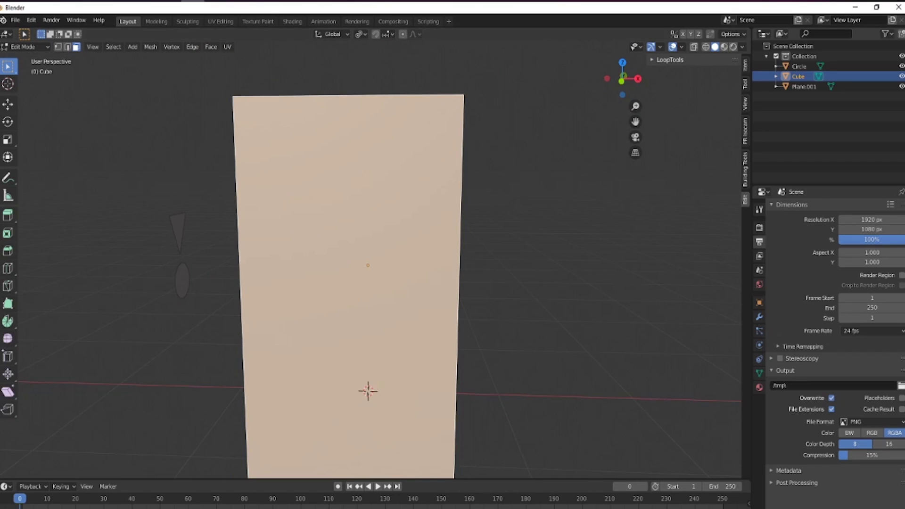
key("alt+Tab")
key("alt+Tab")
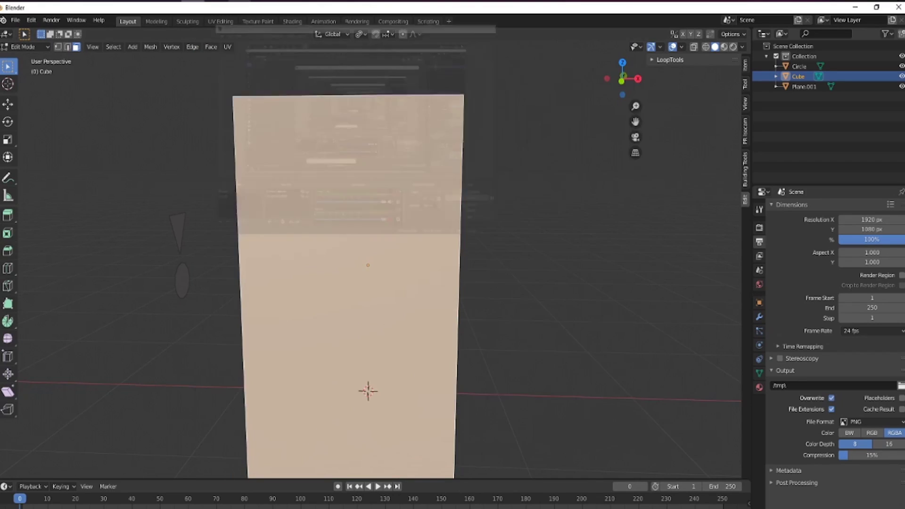
key("i")
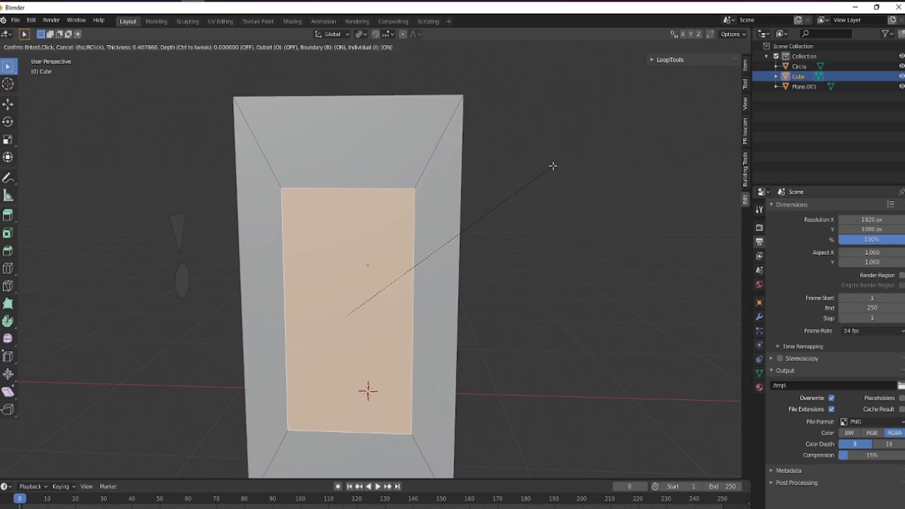
key("Escape")
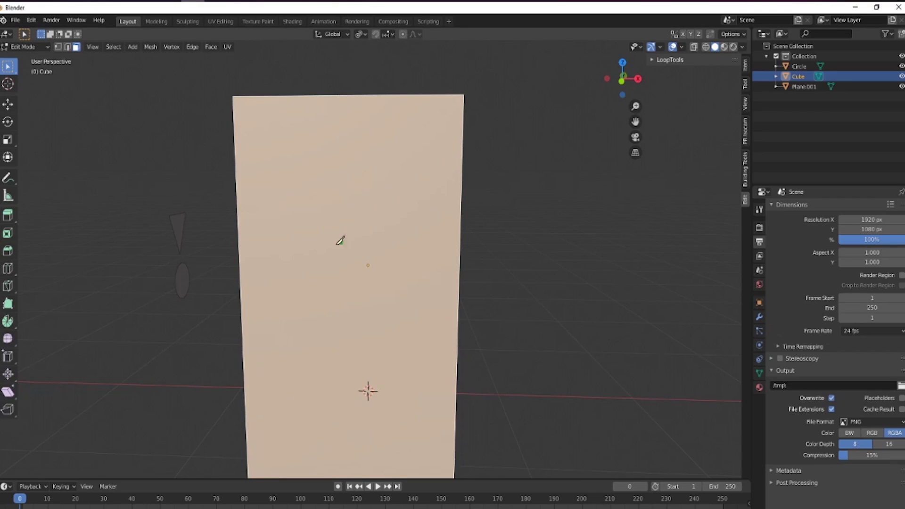
- Knife a horizontal cut across the middle of the plain side face and select its upper half
left_click(241, 288)
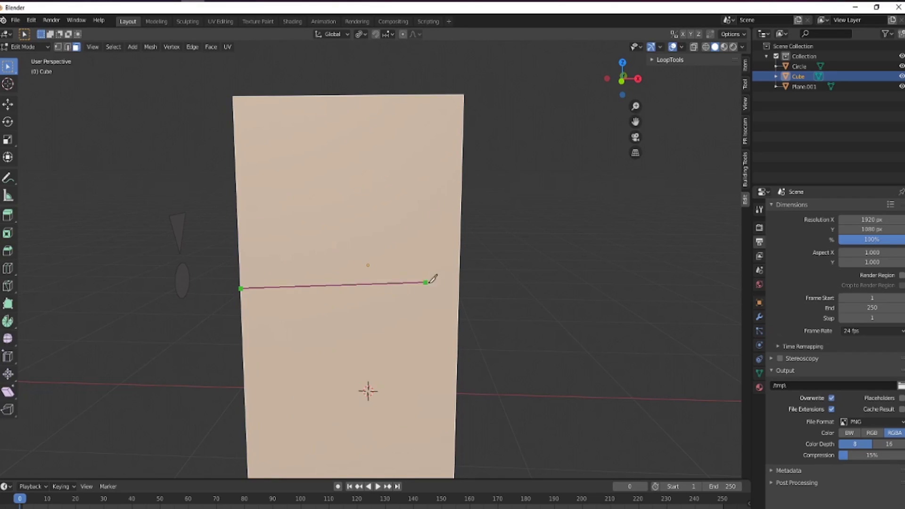
left_click(458, 288)
key("Return")
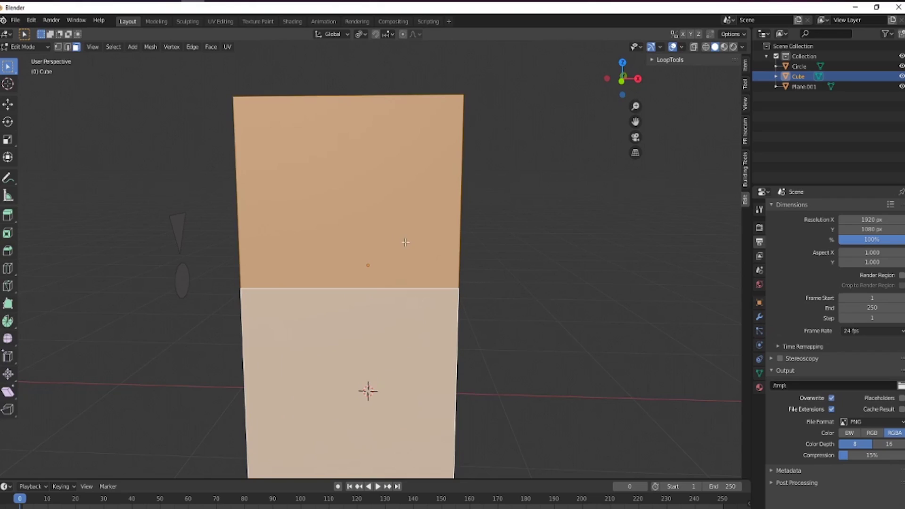
left_click(391, 223)
left_click(397, 325)
left_click(404, 186, "shift")
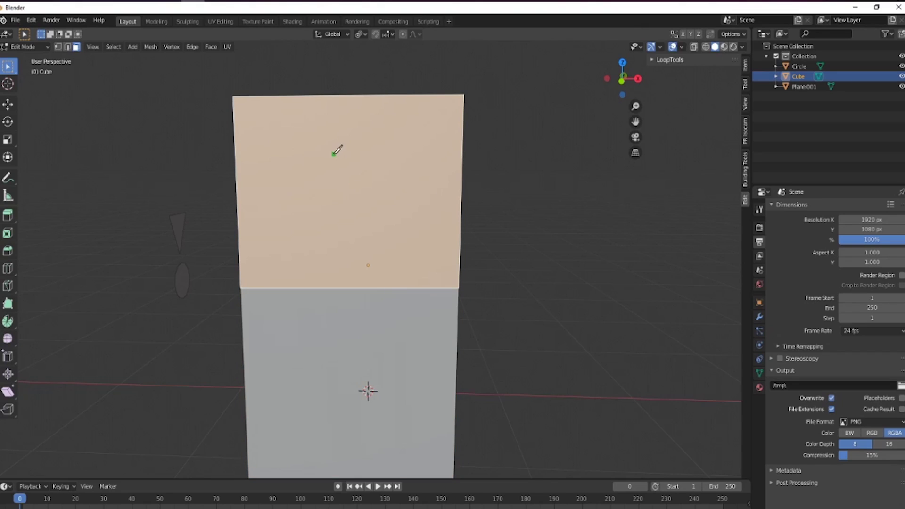
left_click(237, 187)
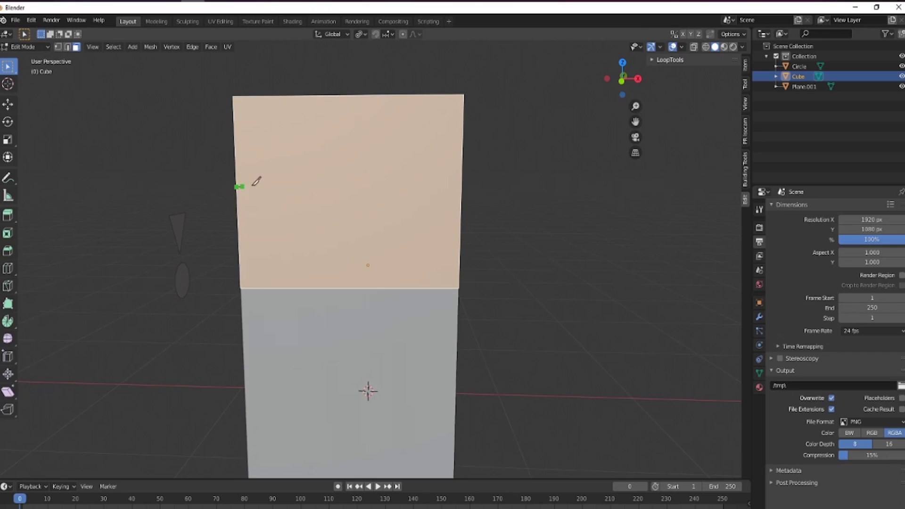
key("c")
left_click(483, 187)
key("Escape")
- Knife a horizontal cut across the middle of the side face's upper half
left_click(238, 183)
left_click(489, 183)
key("Return")
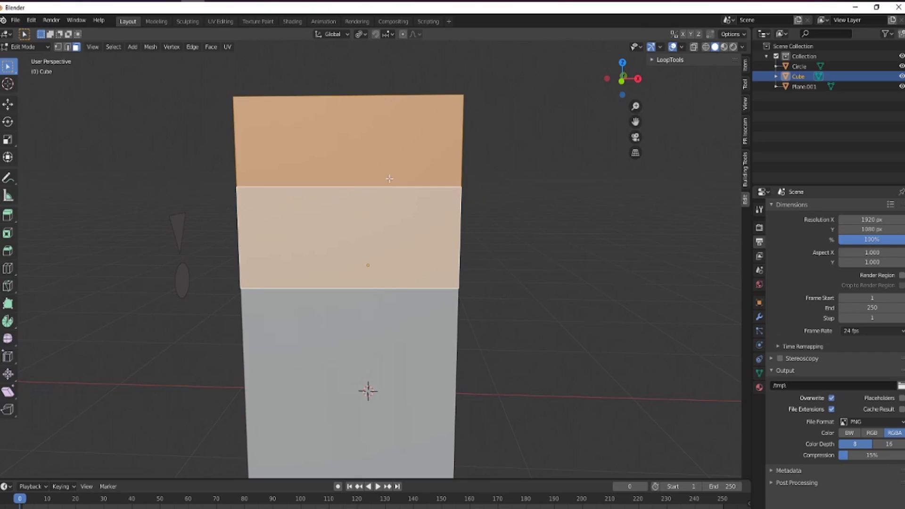
- Inset the two upper faces of the plain side individually with a thickness of 0.1307 m
key("i")
key("i")
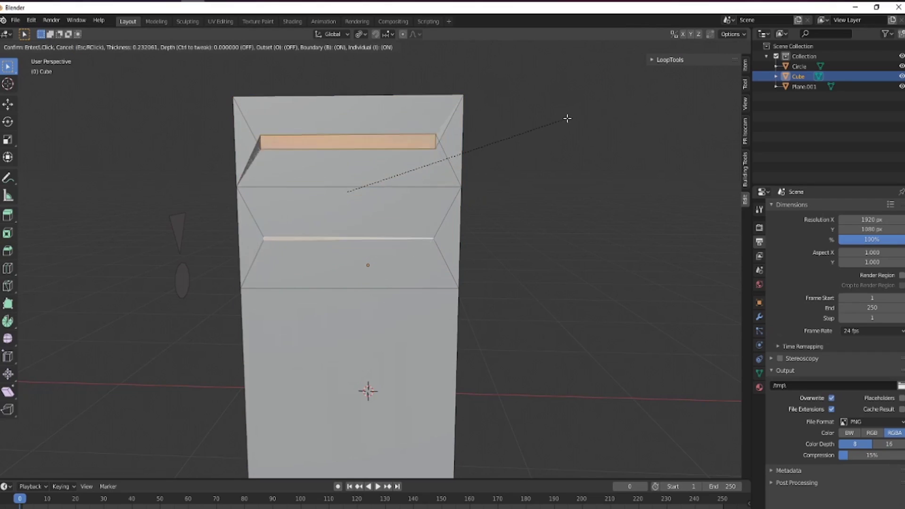
left_click(596, 155)
- Scale both inset faces to 0.182 along X and 0.196 along Z, plus a uniform scale of 0.584
key("s")
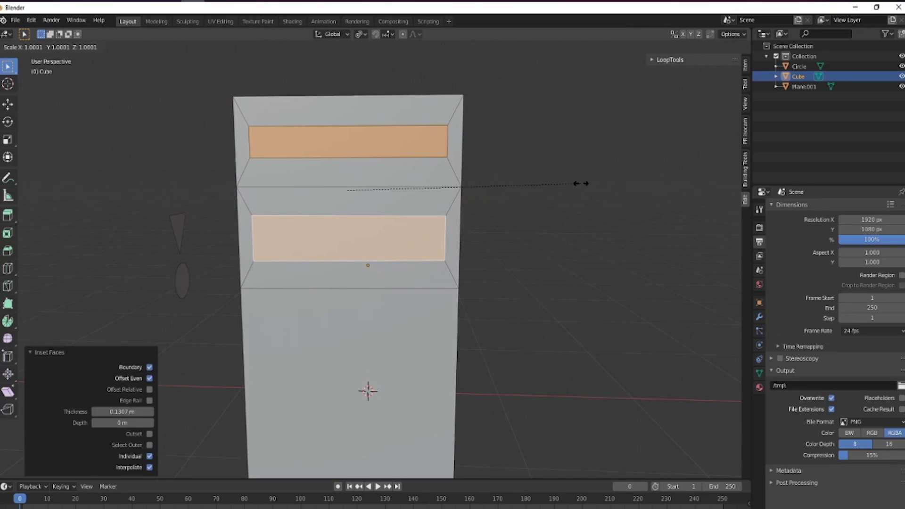
key("x")
left_click(390, 181)
key("s")
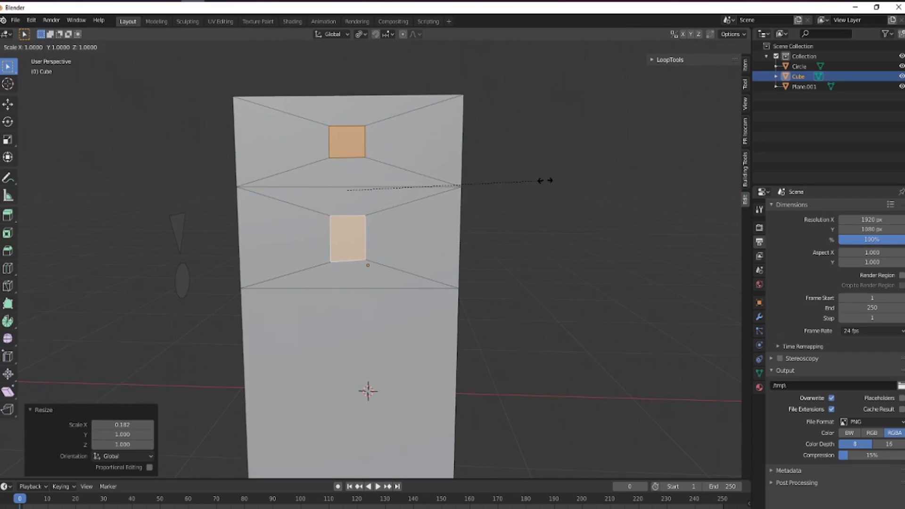
key("z")
left_click(384, 191)
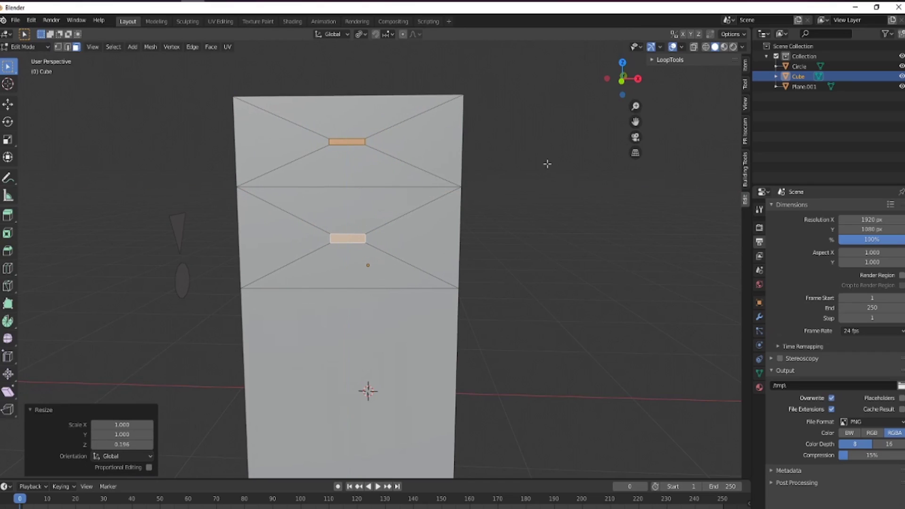
key("s")
left_click(495, 170)
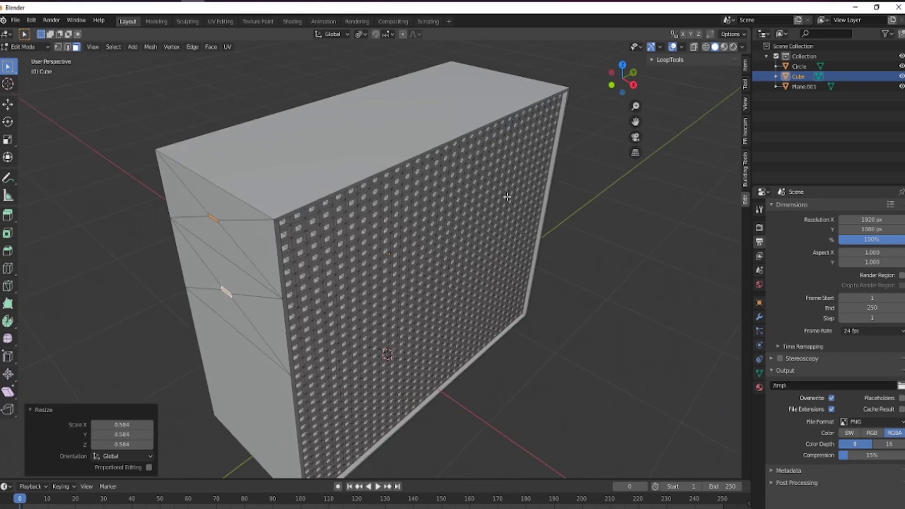
- Scale only the upper small inset face uniformly by 1.523 and along Z by 2.974
middle_click_drag(507, 197, 372, 235)
scroll(388, 206, "up", 5)
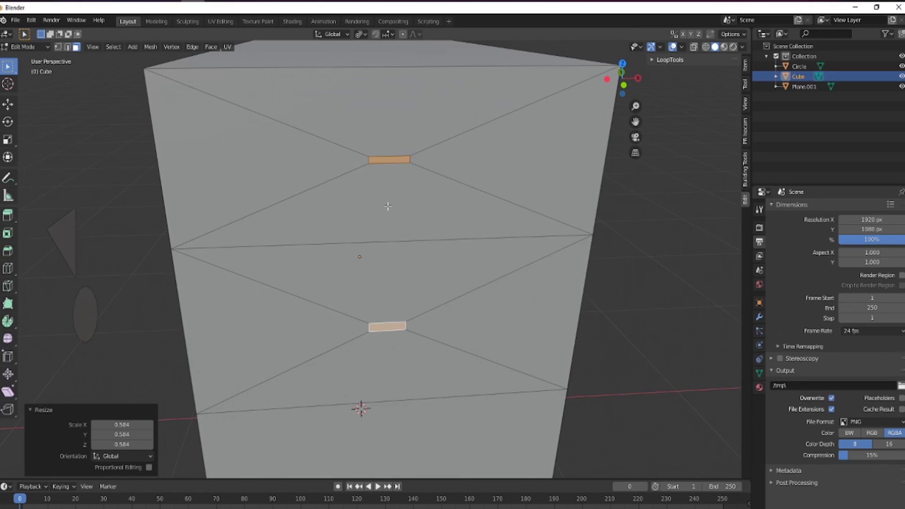
left_click(395, 155)
key("s")
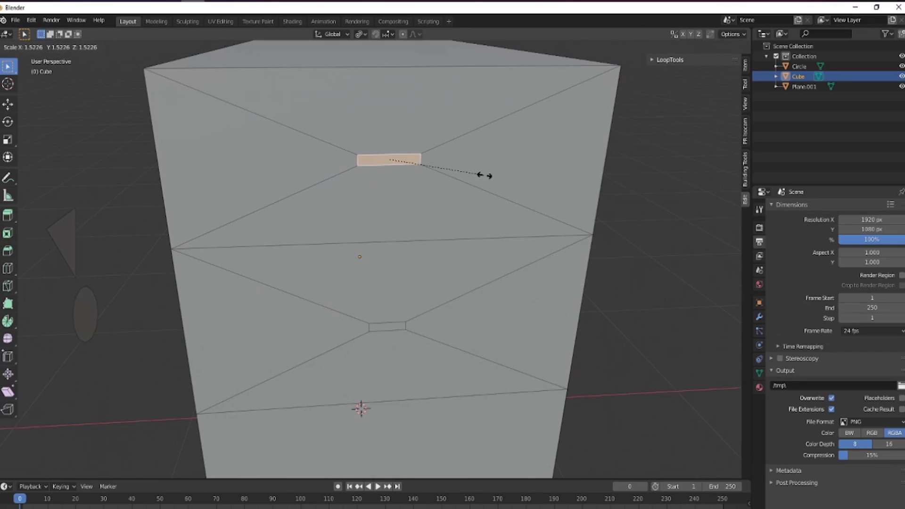
left_click(476, 172)
right_click(395, 154)
left_click(490, 147)
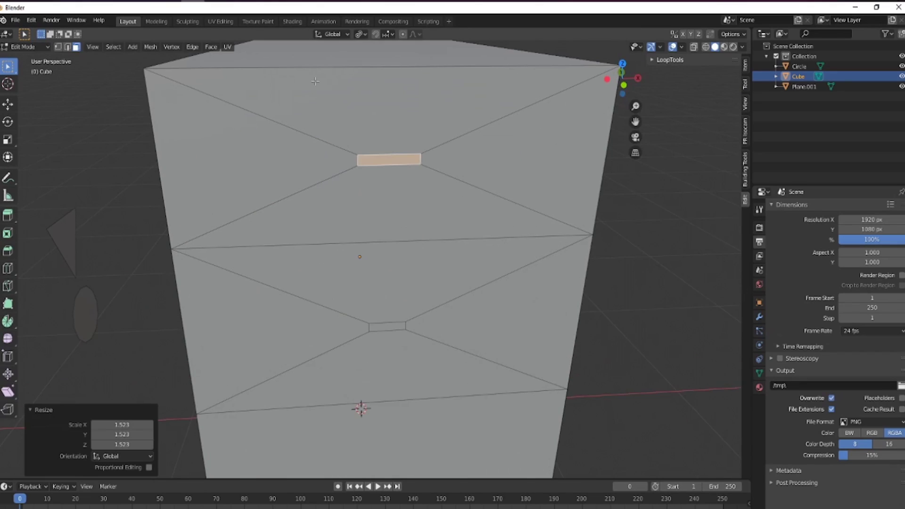
key("s")
key("x")
key("z")
left_click(461, 167)
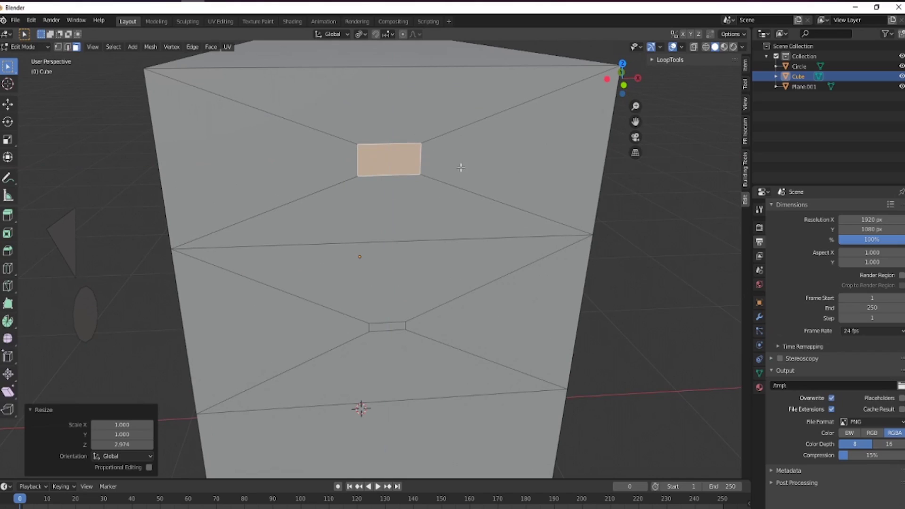
- Try to subdivide the upper small face with one cut and inset the resulting faces as a group
right_click(410, 151)
left_click(398, 172)
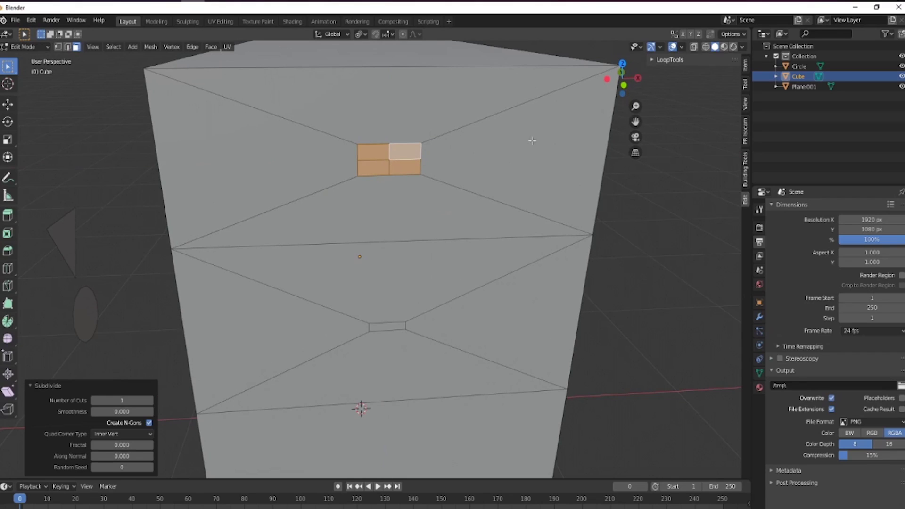
key("i")
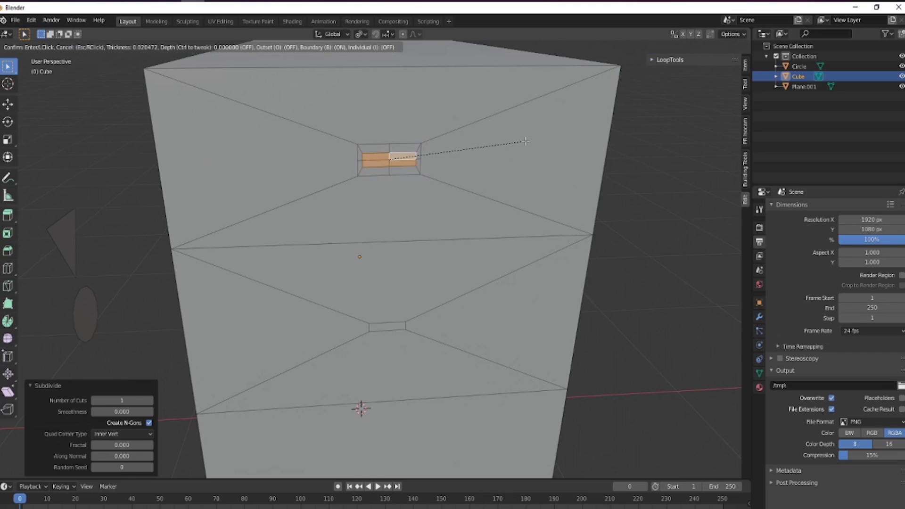
left_click(525, 141)
- Try the LoopTools Circle operation on the inset faces, and undo back to the undivided upper small face
right_click(526, 141)
mouse_move(513, 107)
left_click(573, 118)
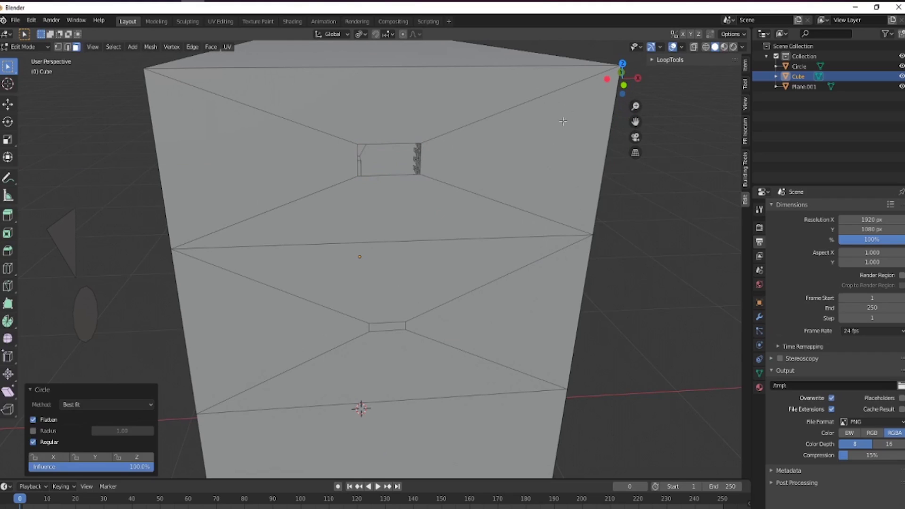
key("s")
right_click(436, 183)
key("ctrl+z")
key("ctrl+z")
- Scale the upper small face uniformly by 2.631 and subdivide it with one cut
key("s")
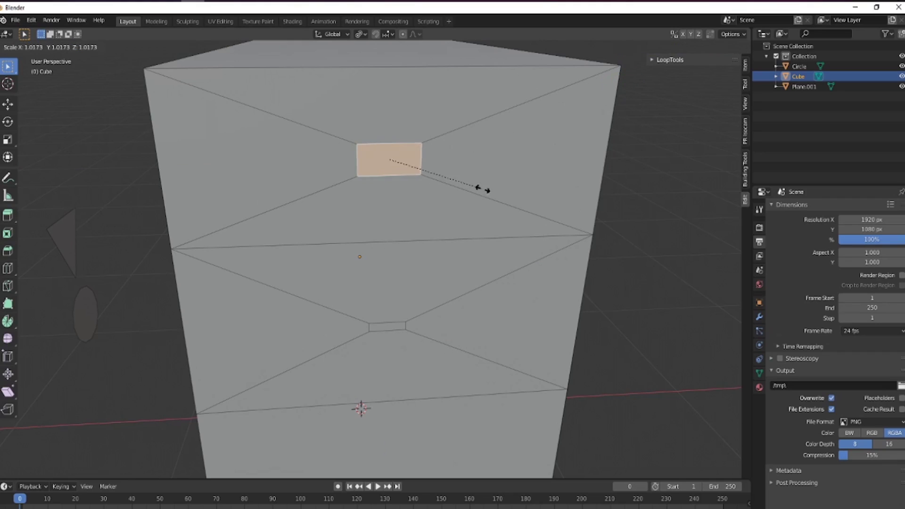
left_click(630, 234)
right_click(408, 136)
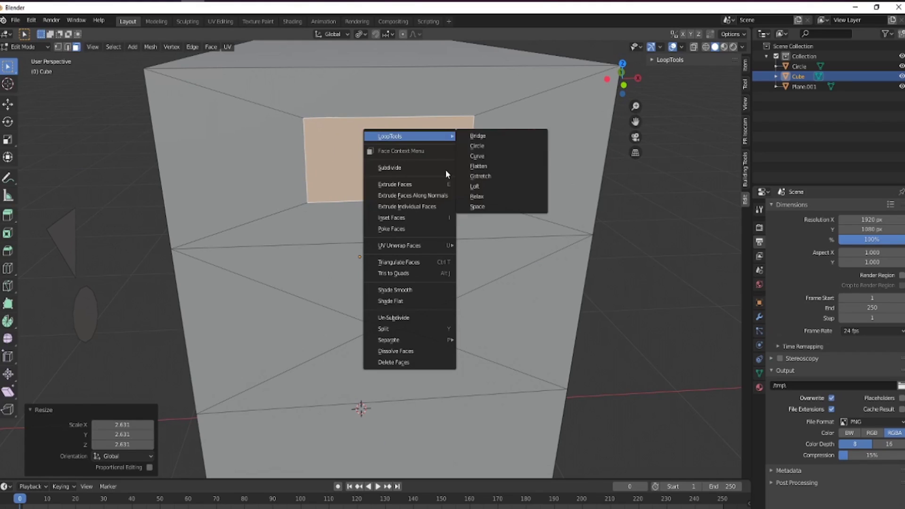
left_click(445, 169)
- Inset the subdivided faces by 0.06598 m and scale the inner faces to 0.471 along X
key("i")
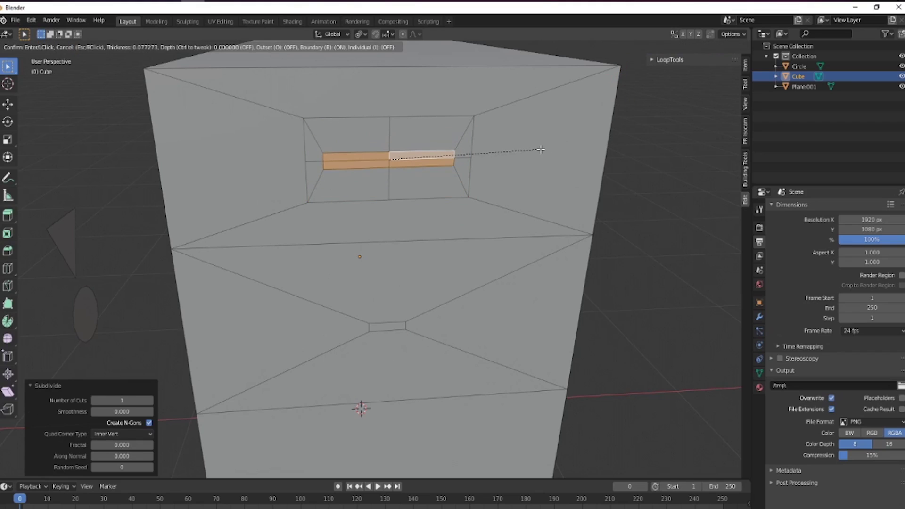
left_click(545, 150)
key("s")
key("x")
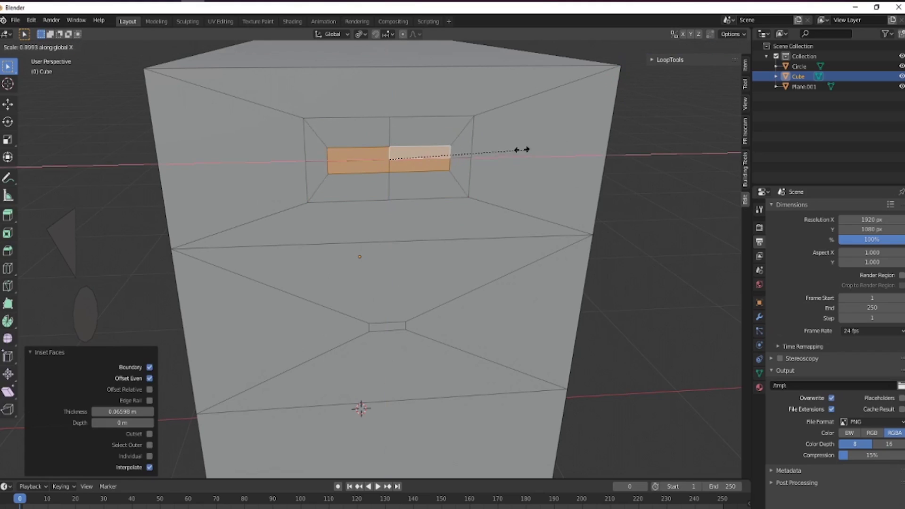
left_click(461, 150)
- Shape the inner faces into a circle with LoopTools and scale the result to 0.692
right_click(405, 118)
mouse_move(404, 119)
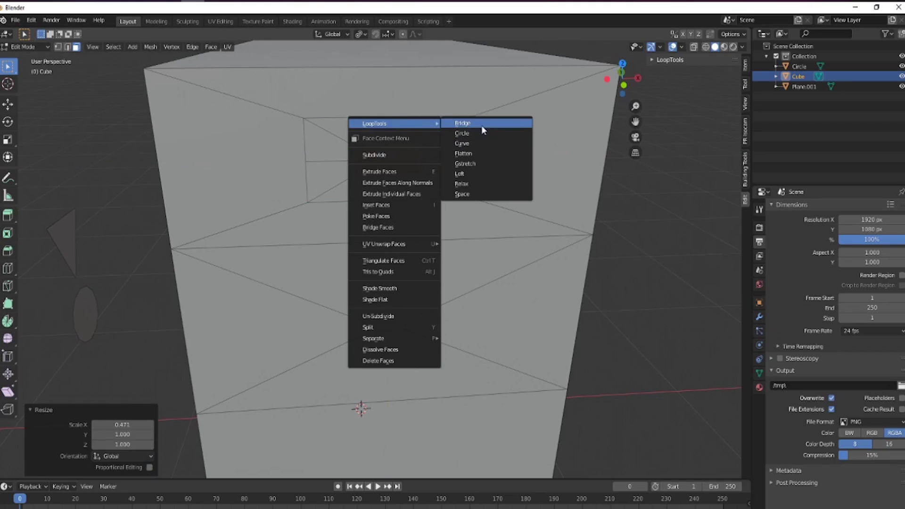
left_click(499, 135)
key("s")
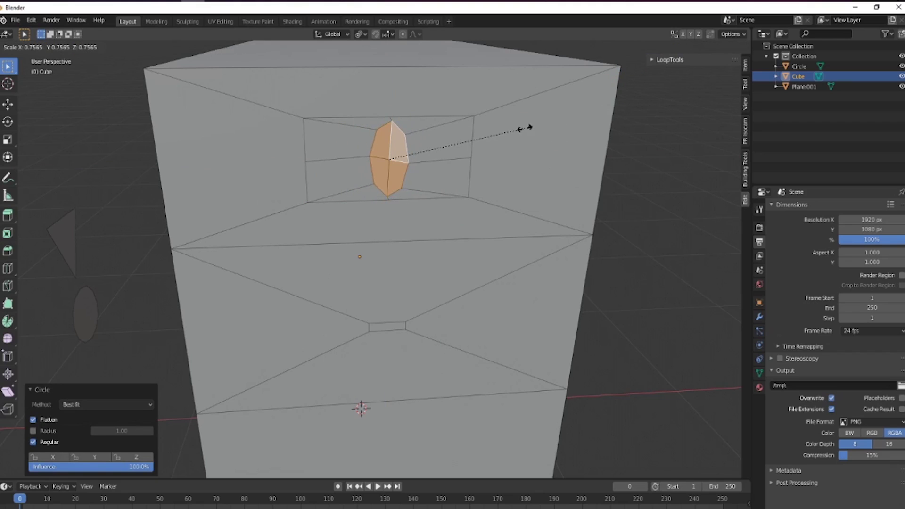
left_click(512, 135)
- Rotate the rounded faces on the upper part of the side in the front orthographic view
middle_click_drag(512, 135, 447, 158)
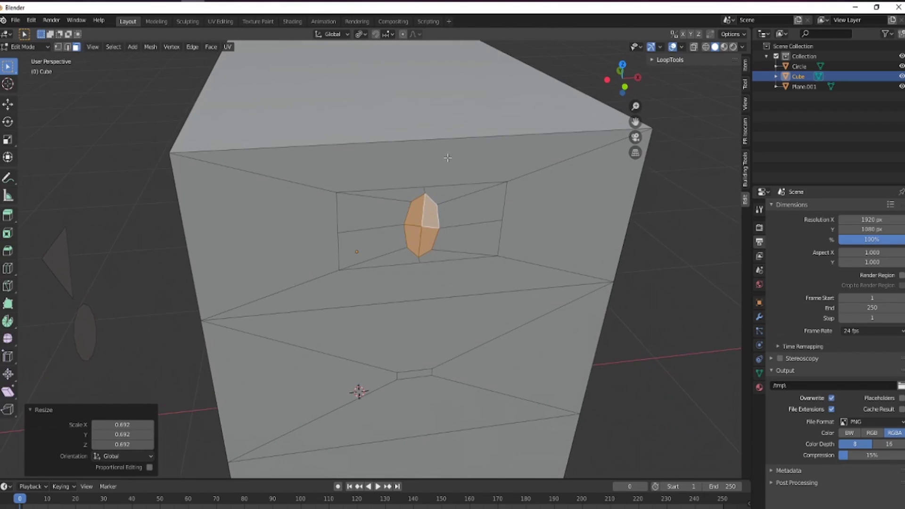
key("KP_1")
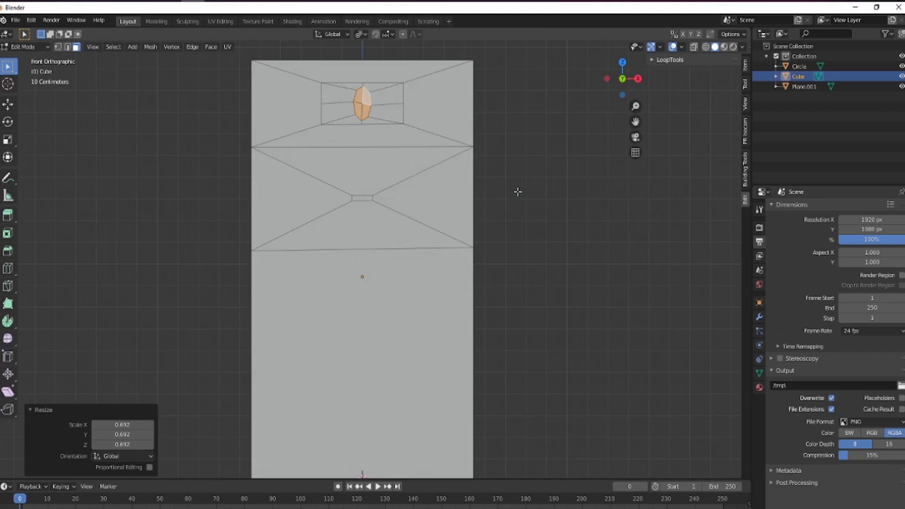
key("r")
left_click(503, 95)
- Add the lower small face to the selection, extrude the selected side faces, and leave Edit Mode with nothing selected
middle_click_drag(505, 91, 518, 347)
left_click(340, 378, "shift")
key("e")
left_click(661, 295)
mouse_move(663, 208)
middle_mouse_down()
mouse_move(578, 200)
mouse_move(598, 254)
mouse_move(567, 256)
middle_mouse_up()
key("z")
left_click(606, 256)
key("Tab")
left_click(606, 256)
scroll(567, 256, "down", 7)
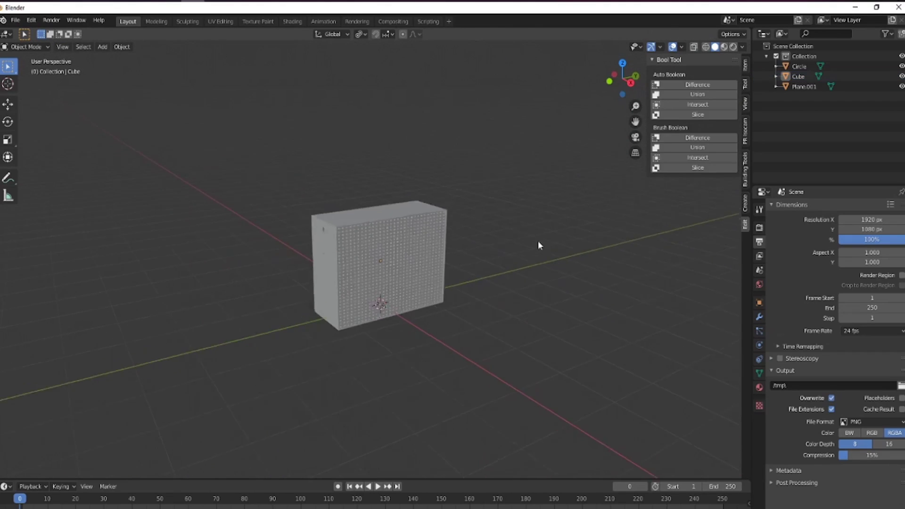
- Divide the cabinet's top face crosswise with eight evenly spaced loop cuts in Edit Mode
scroll(528, 236, "down", 1)
middle_click_drag(484, 224, 474, 250)
scroll(441, 221, "up", 3)
middle_click_drag(442, 220, 445, 245)
scroll(459, 192, "up", 4)
left_click(410, 189)
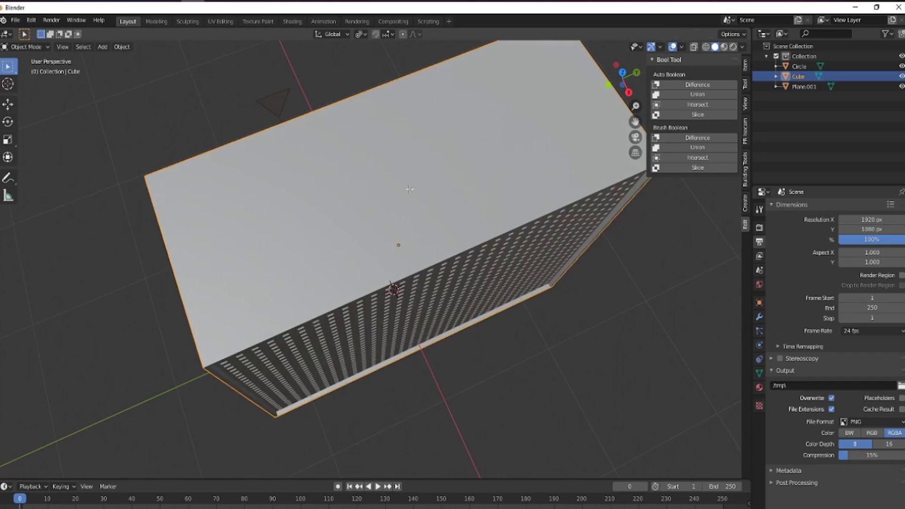
key("Tab")
middle_click_drag(409, 189, 396, 185)
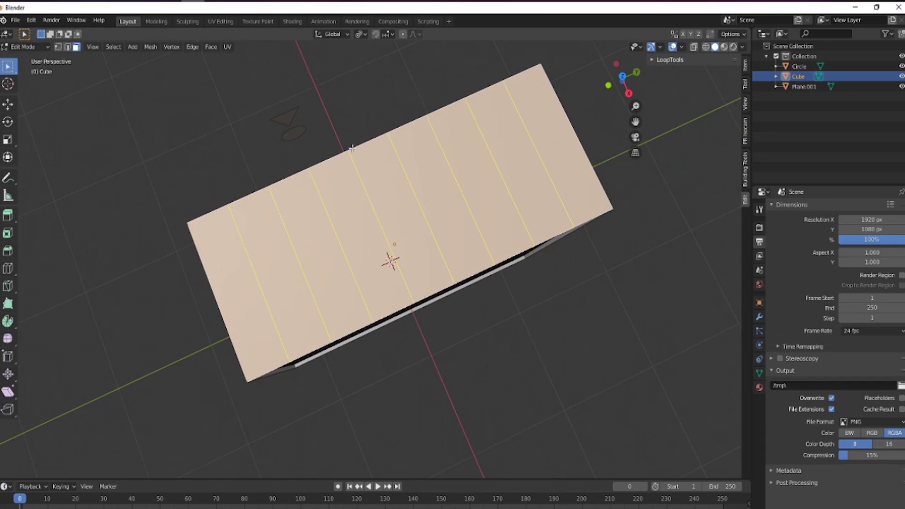
left_click(352, 148)
right_click(323, 139)
- Add two evenly spaced lengthwise loop cuts that divide the cabinet's top into three rows
middle_click_drag(323, 140, 355, 211)
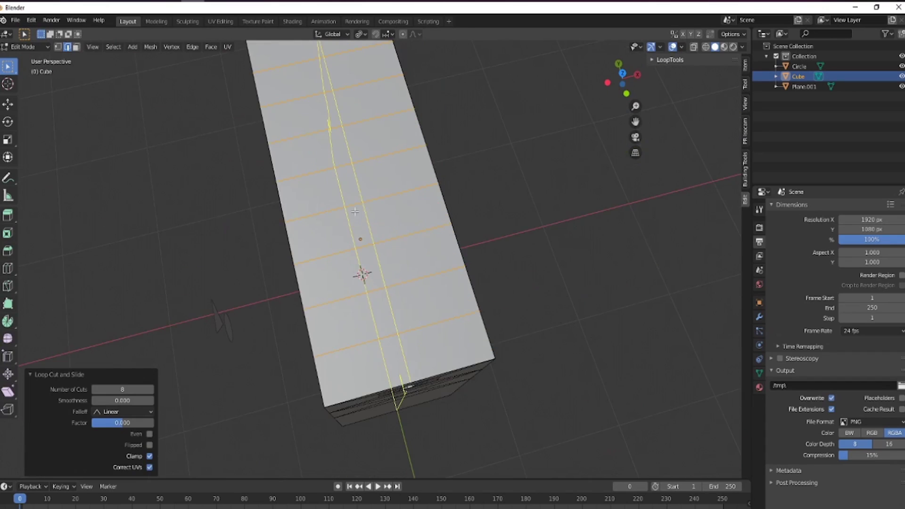
scroll(355, 211, "up", 2)
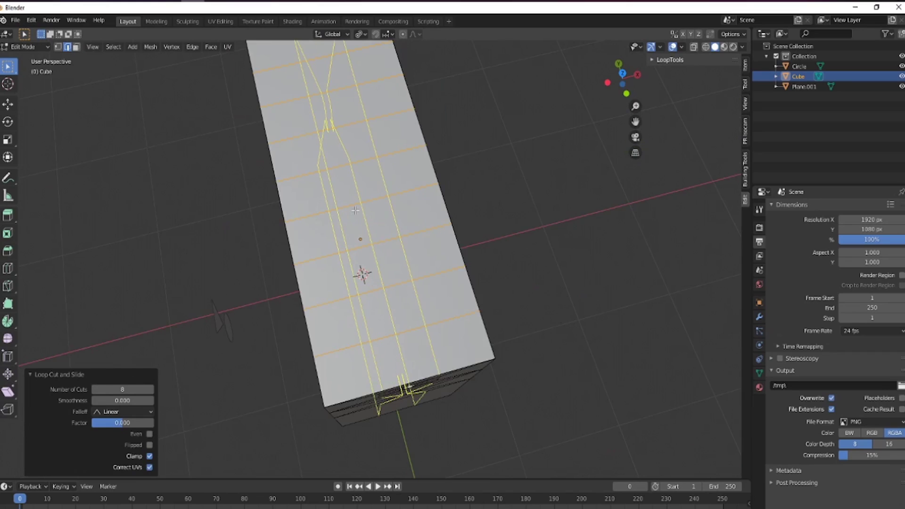
left_click(355, 211)
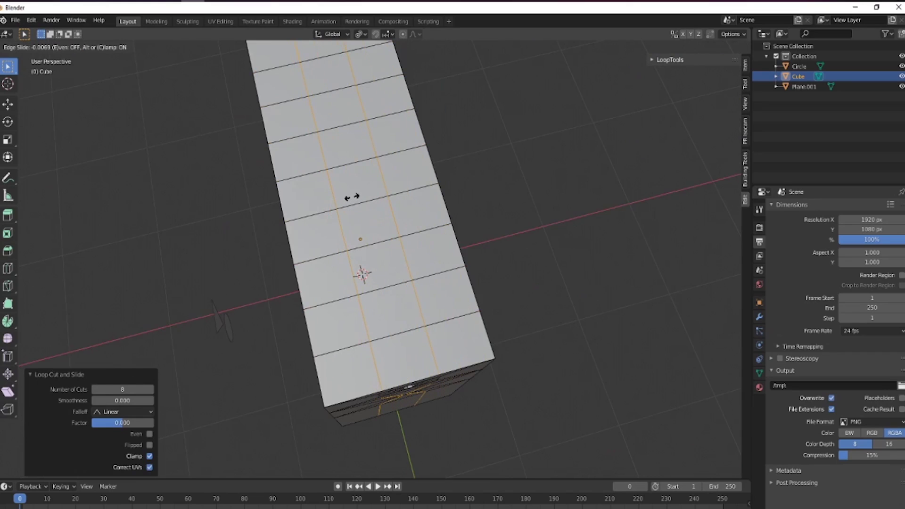
right_click(352, 196)
- Select four alternating faces in the middle row of the cabinet's top
middle_click_drag(490, 119, 490, 146)
key("3")
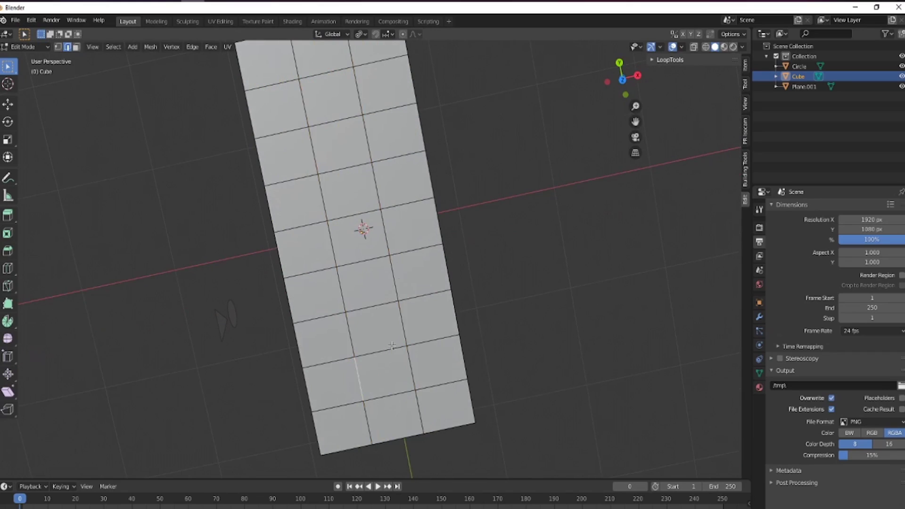
left_click(380, 374)
left_click(367, 283, "shift")
left_click(346, 195, "shift")
middle_click_drag(328, 113, 621, 164)
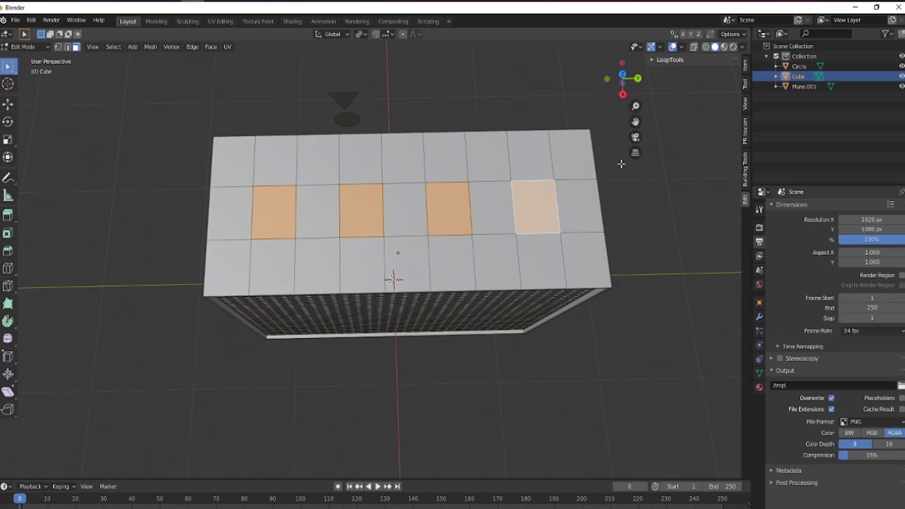
- Try to inset the four selected top faces by 0.04584 m
key("i")
left_click(646, 165)
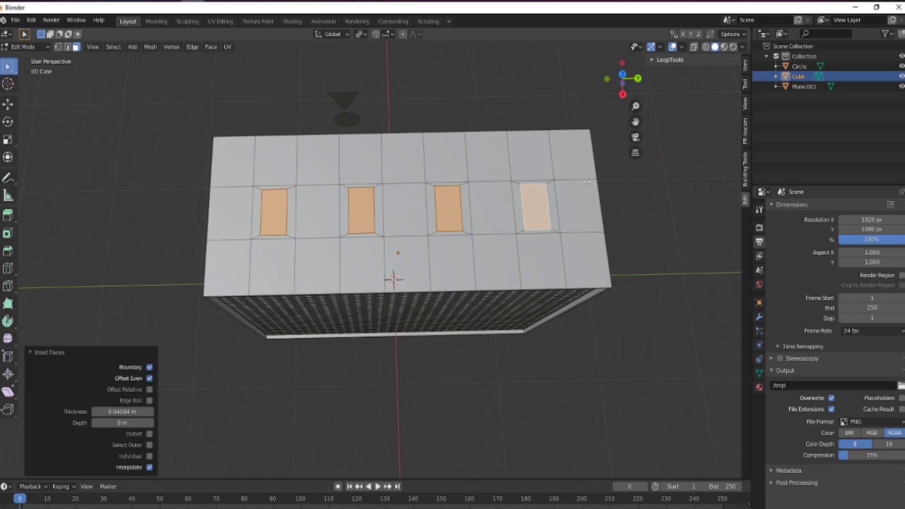
right_click(542, 194)
mouse_move(541, 194)
left_click(583, 195)
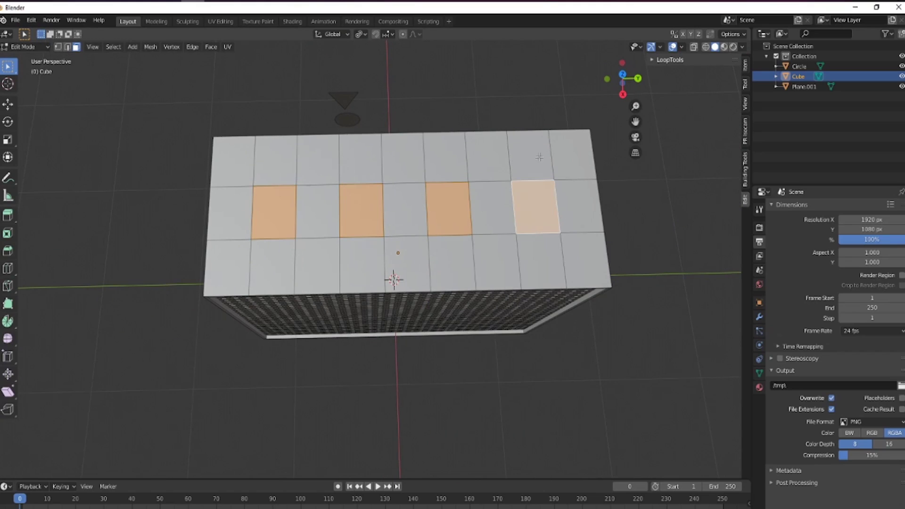
- Try to subdivide the four top faces with one cut and inset them individually, and undo the subdivision
right_click(540, 196)
left_click(523, 228)
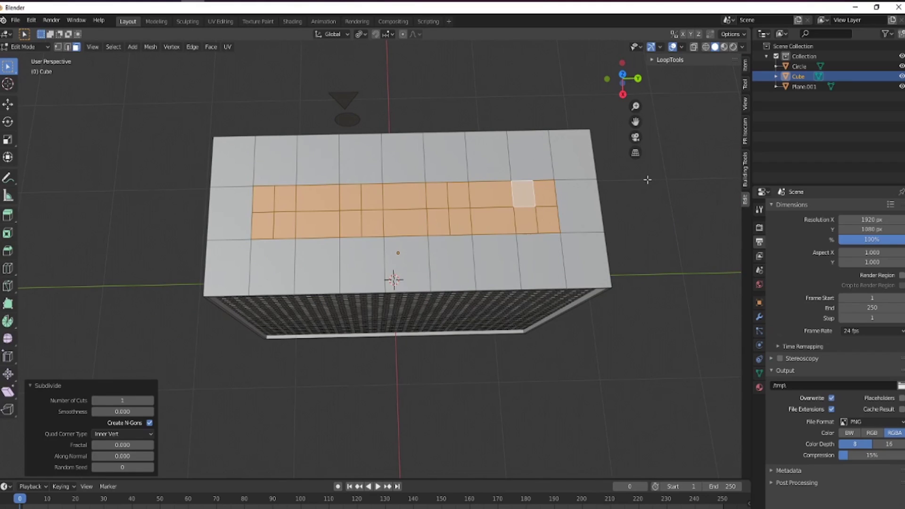
key("i")
key("i")
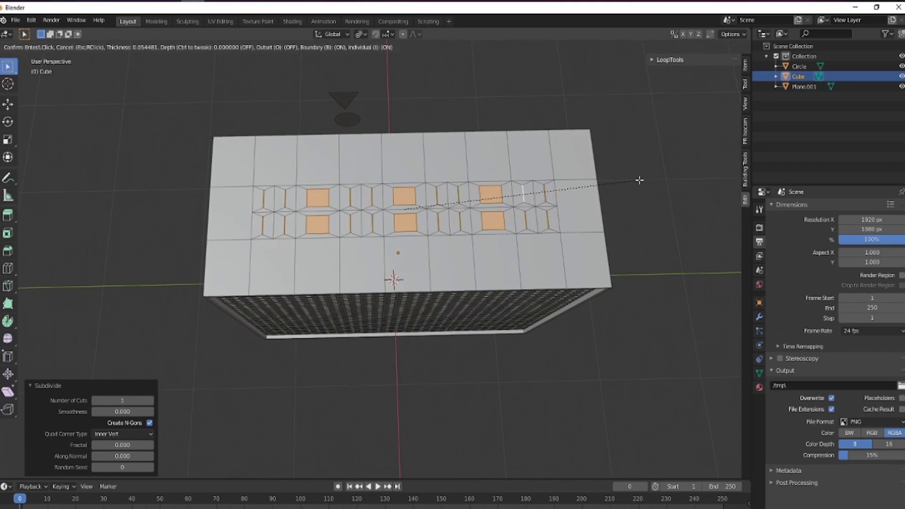
key("Escape")
key("ctrl+z")
key("ctrl+z")
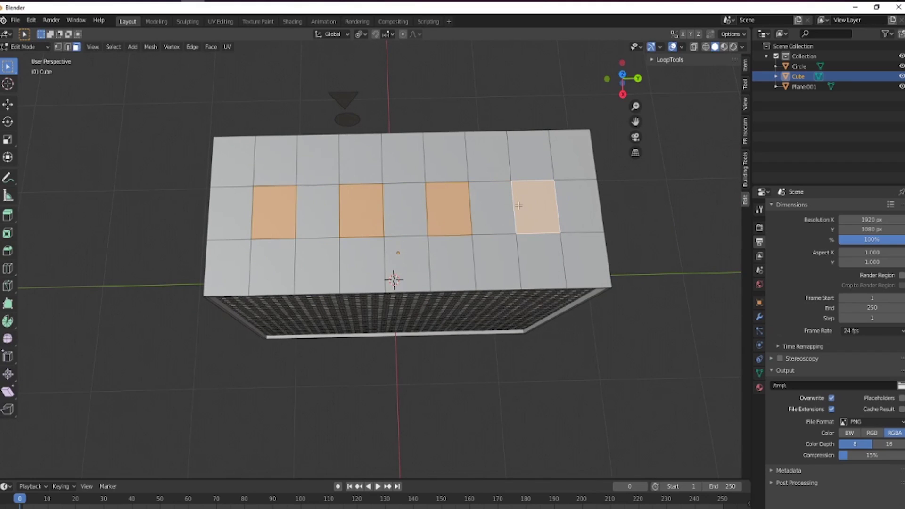
- Try subdividing the four top faces again, and undo both the subdivision and the four-face selection
right_click(518, 205)
left_click(502, 201)
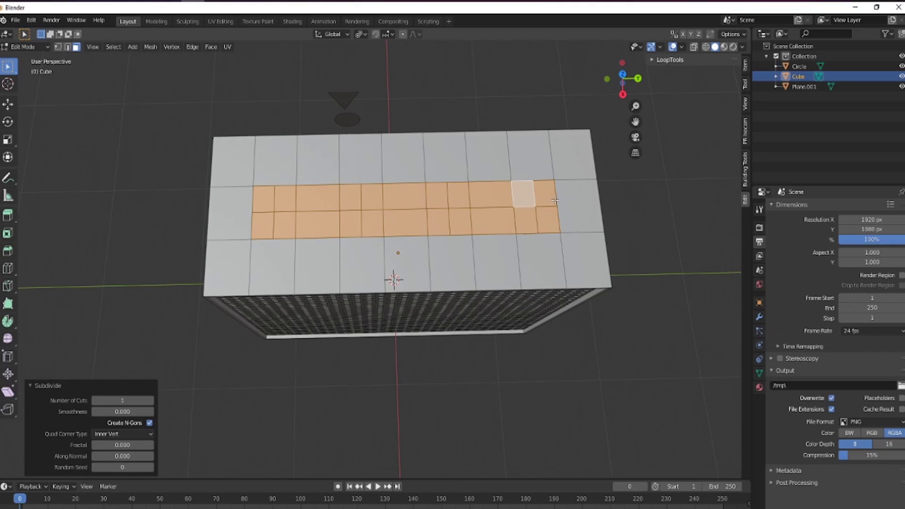
key("ctrl+z")
key("ctrl+z")
key("ctrl+z")
key("ctrl+z")
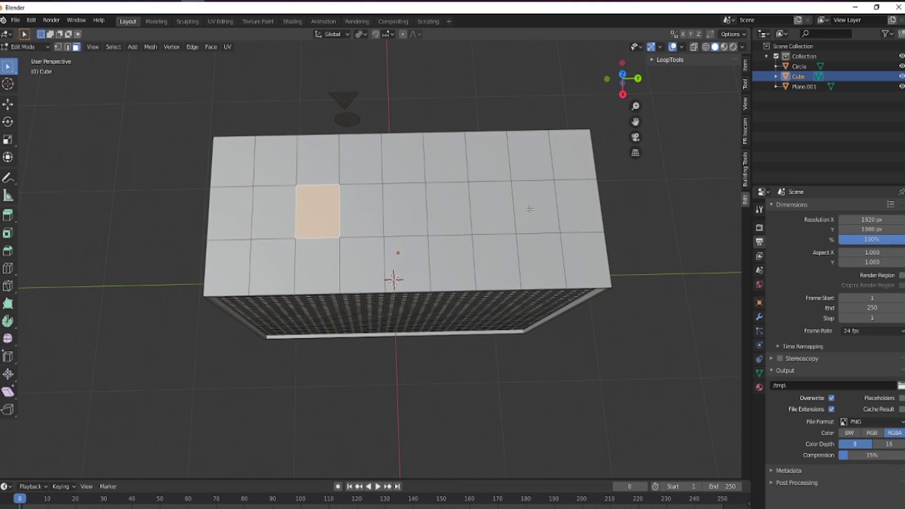
- Select six adjacent faces in the middle row of the cabinet's top and subdivide them with one cut
left_click(530, 210, "shift")
left_click(480, 206, "ctrl")
left_click(406, 211, "ctrl")
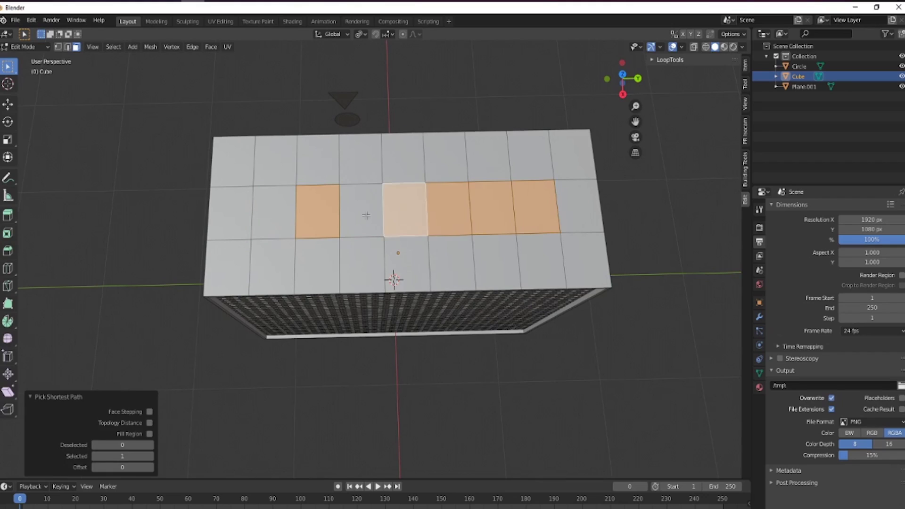
left_click(362, 213, "ctrl")
right_click(460, 201)
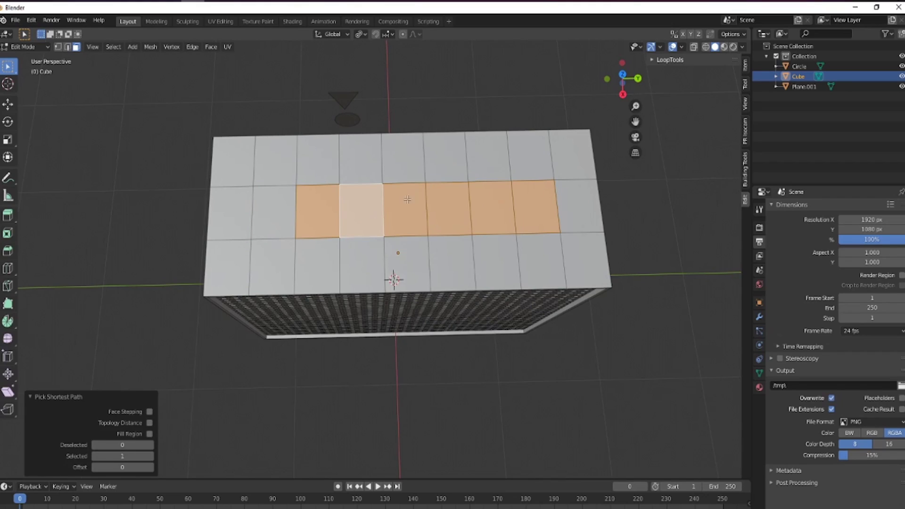
left_click(278, 208)
left_click(537, 211, "ctrl")
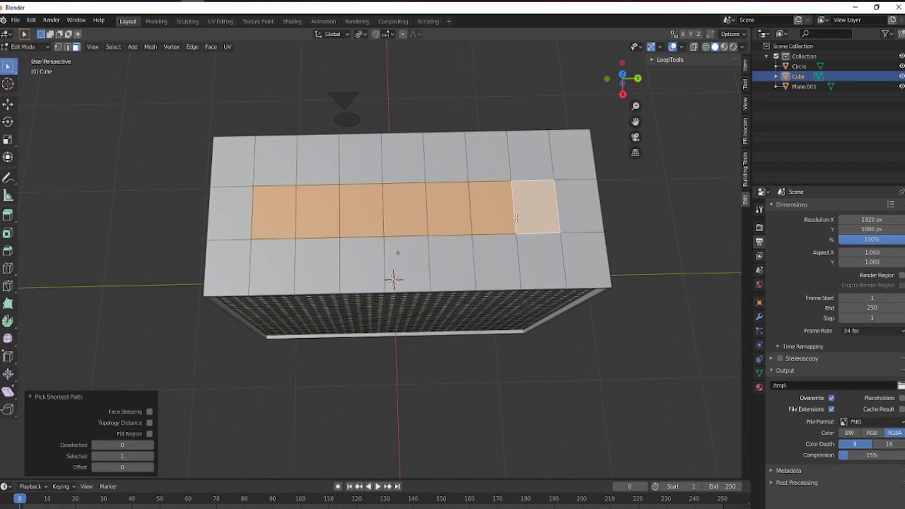
left_click(494, 202, "ctrl")
left_click(499, 204, "shift")
right_click(499, 196)
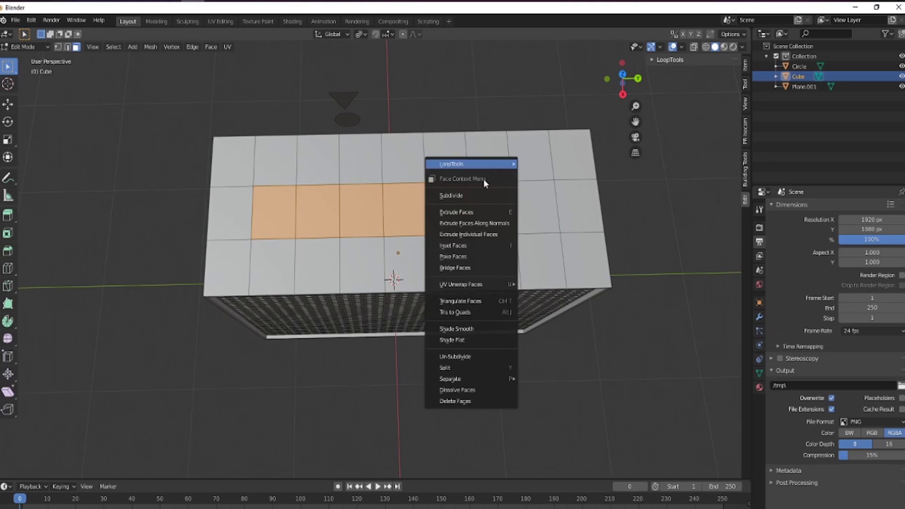
left_click(491, 195)
key("i")
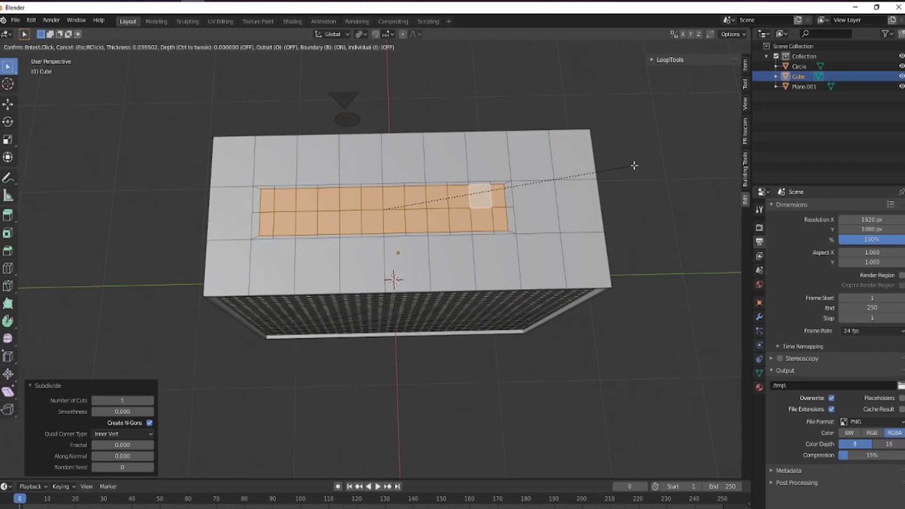
key("i")
right_click(632, 166)
- Select the four small faces of the first subdivided cell and inset them by about 0.077 m
left_click(296, 216)
left_click(285, 226)
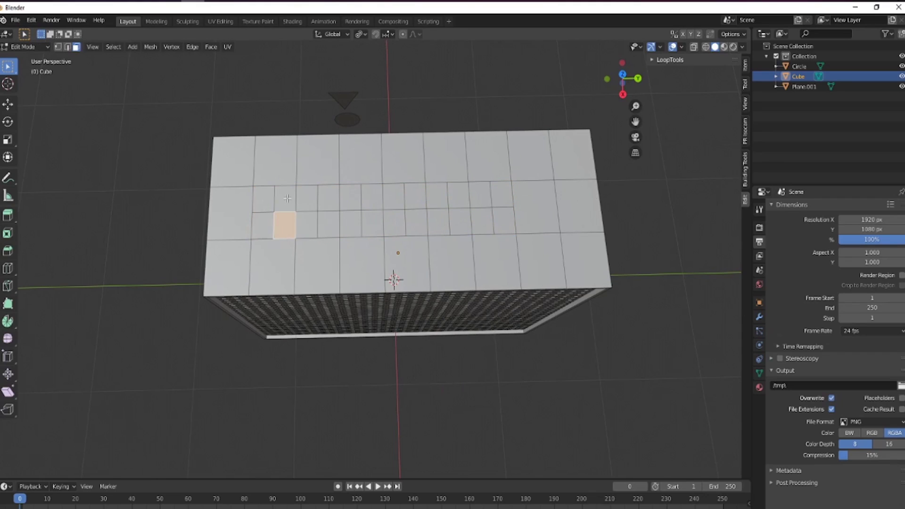
left_click(284, 197, "shift")
left_click(264, 198, "shift")
left_click(263, 225, "shift")
key("i")
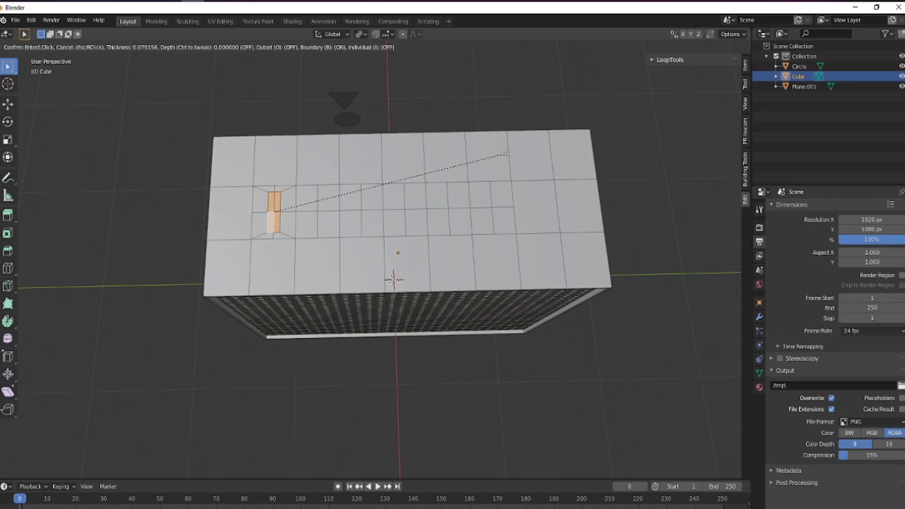
left_click(505, 153)
- Turn the inset faces into a circle with LoopTools and shrink it along Y until it looks round
right_click(501, 153)
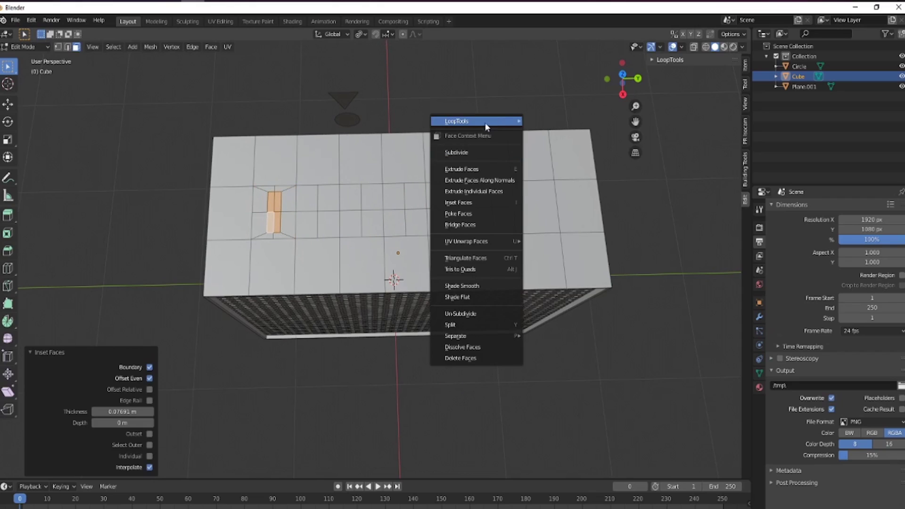
mouse_move(471, 121)
left_click(542, 133)
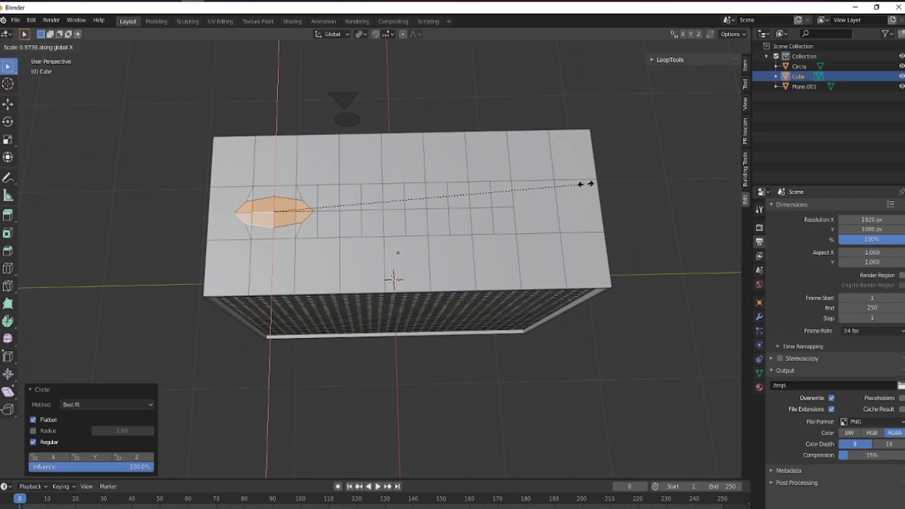
key("z")
key("y")
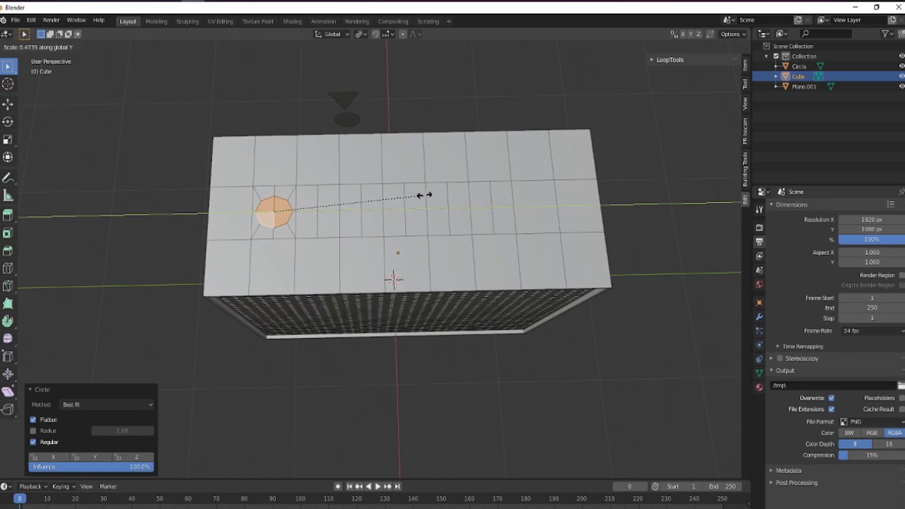
left_click(399, 194)
- Extrude the round face group upward by about 0.027 m to raise it from the cabinet's top
middle_click_drag(389, 173, 334, 135)
scroll(386, 107, "up", 5)
key("e")
left_click(335, 128)
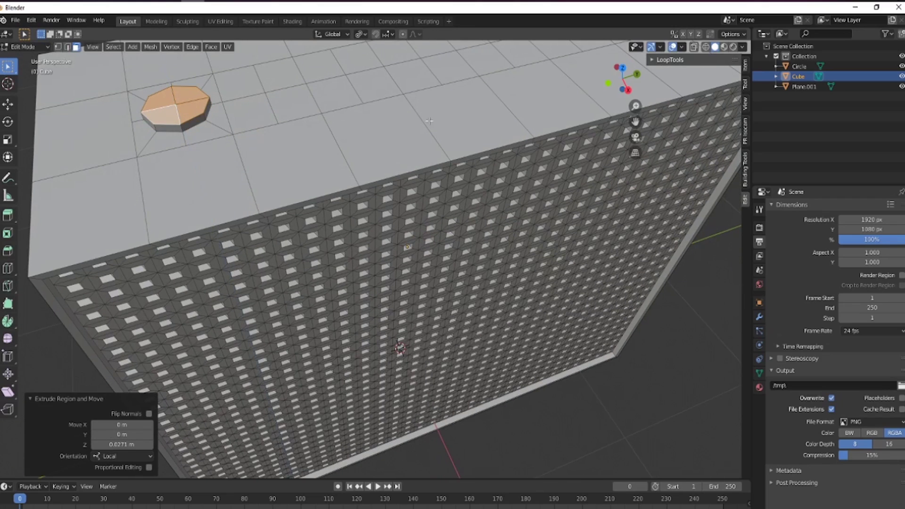
- Bevel the raised round knob with an offset width of about 0.0127 m and one segment, and clear the selection
key("b")
key("ctrl+b")
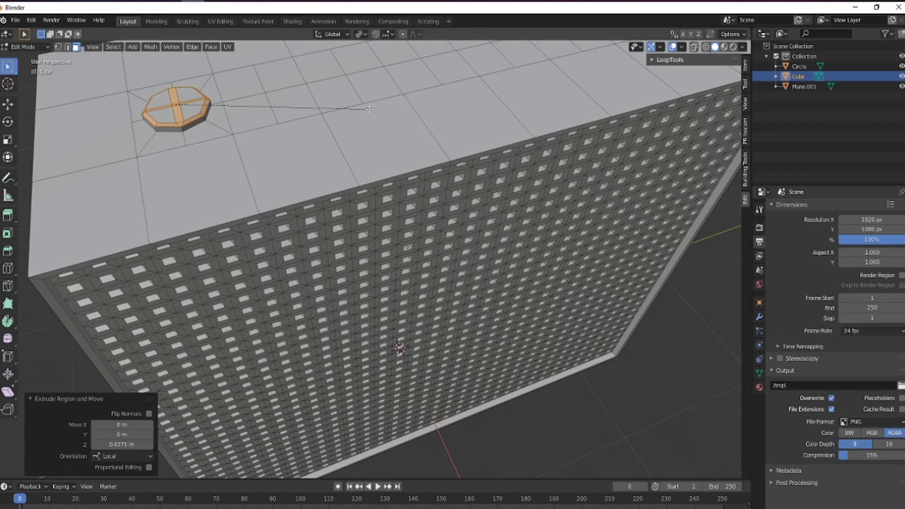
left_click(370, 110)
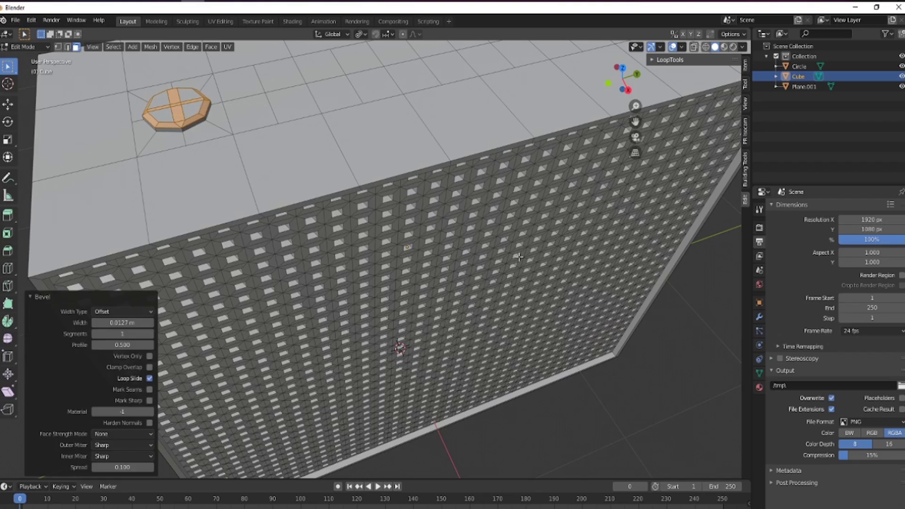
key("alt+a")
middle_click_drag(371, 186, 336, 180)
key("Tab")
scroll(369, 167, "down", 2)
key("Tab")
- Select the four small faces of the second cell, directly beside the raised knob
left_click(296, 177)
left_click(317, 176, "shift")
left_click(316, 202, "shift")
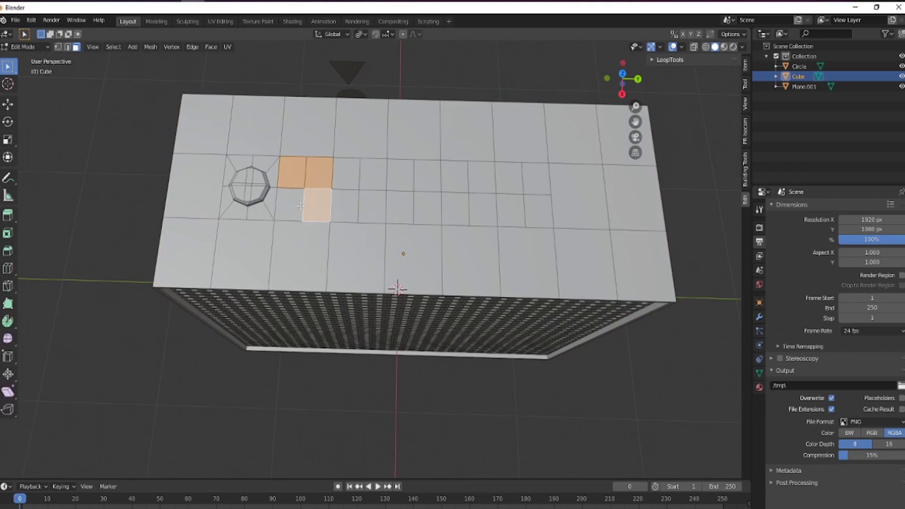
left_click(295, 204, "shift")
- Try to inset the second cell's four faces by 0.06709 m, and undo the inset
key("i")
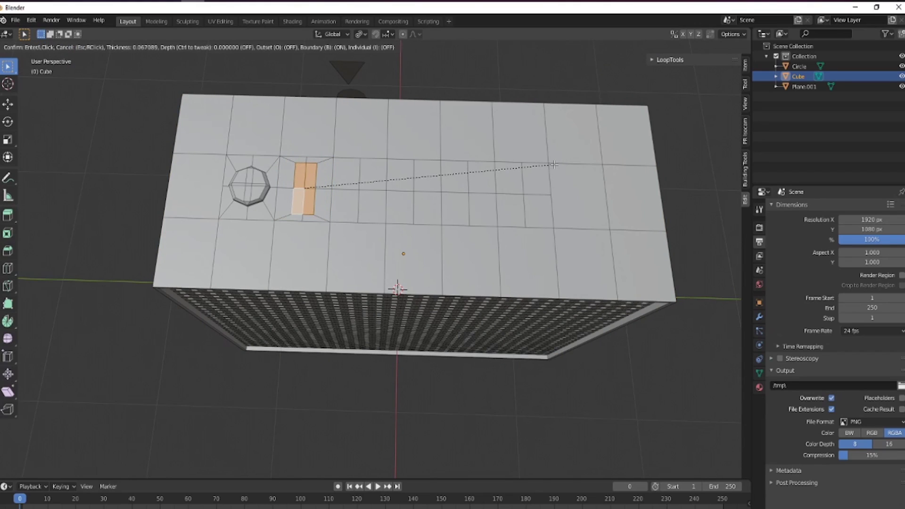
left_click(554, 164)
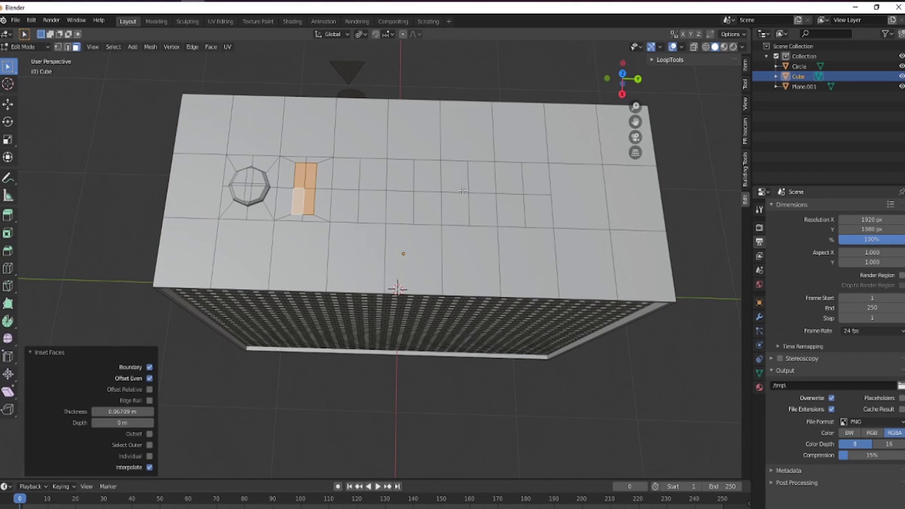
key("ctrl+z")
- Add the four small faces of the fourth cell to the selection and inset both groups by about 0.075 m
left_click(400, 207, "shift")
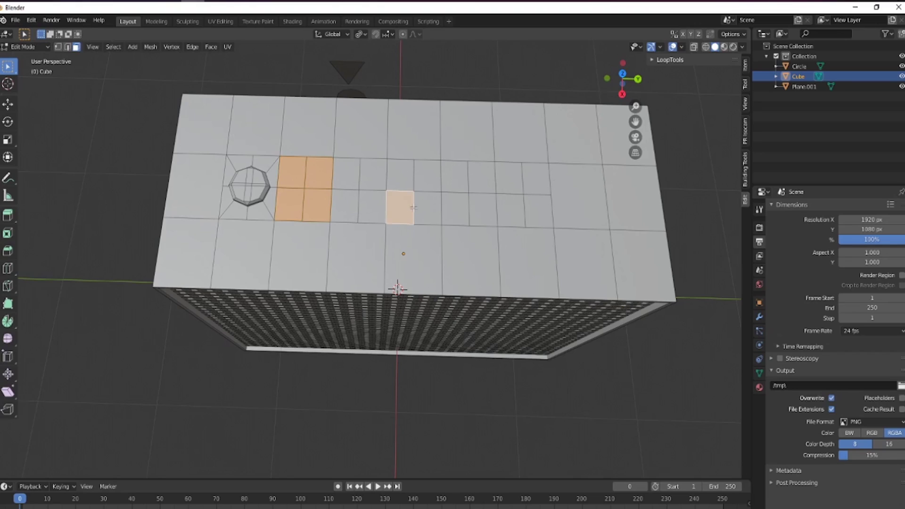
left_click(427, 209, "shift")
left_click(427, 176, "shift")
left_click(400, 175, "shift")
key("i")
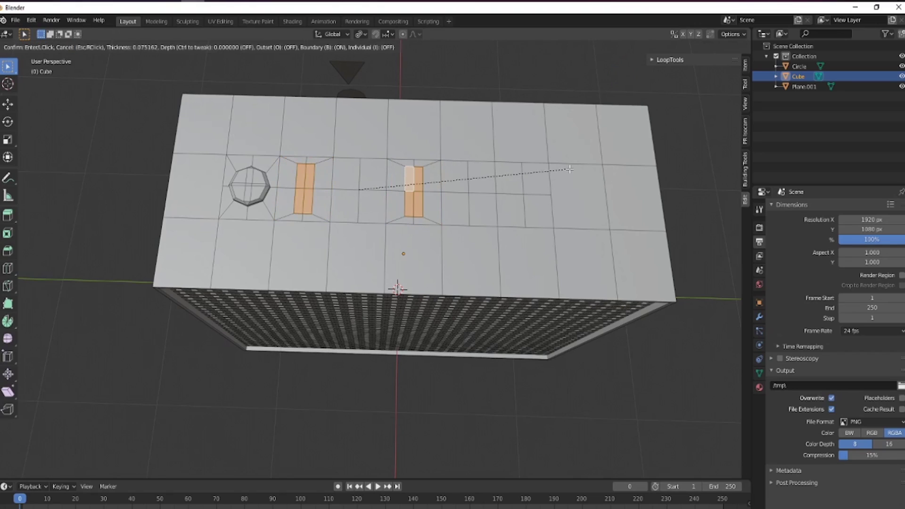
left_click(570, 169)
- Turn the second and fourth cells' inset groups into circles with LoopTools and scale them along Y to 0.430
right_click(499, 192)
mouse_move(498, 191)
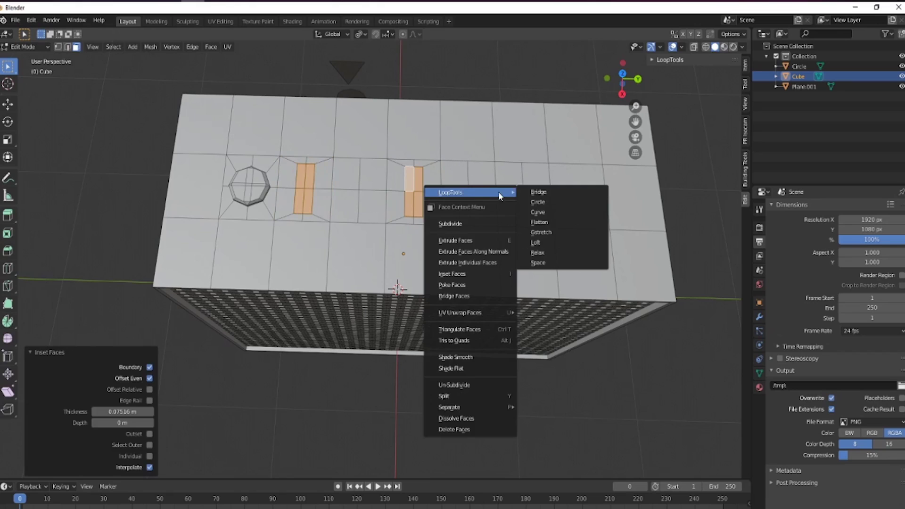
left_click(562, 199)
key("s")
key("y")
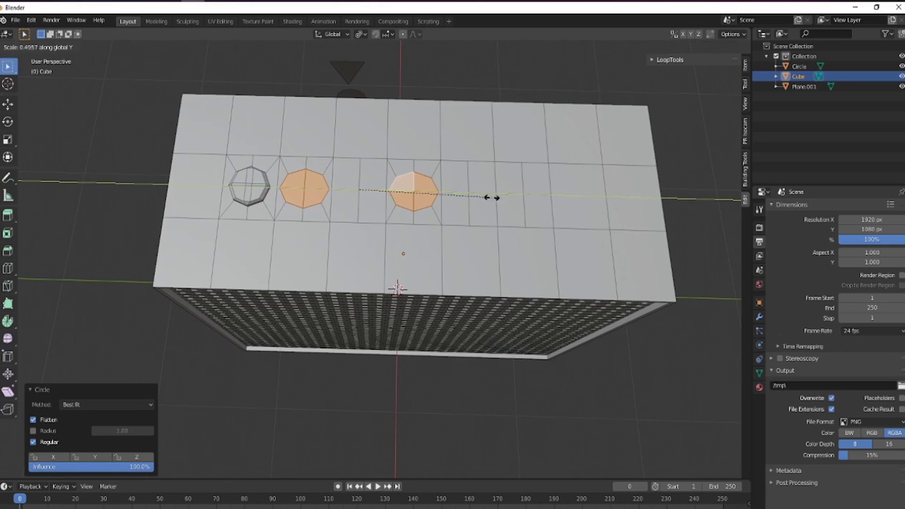
left_click(475, 196)
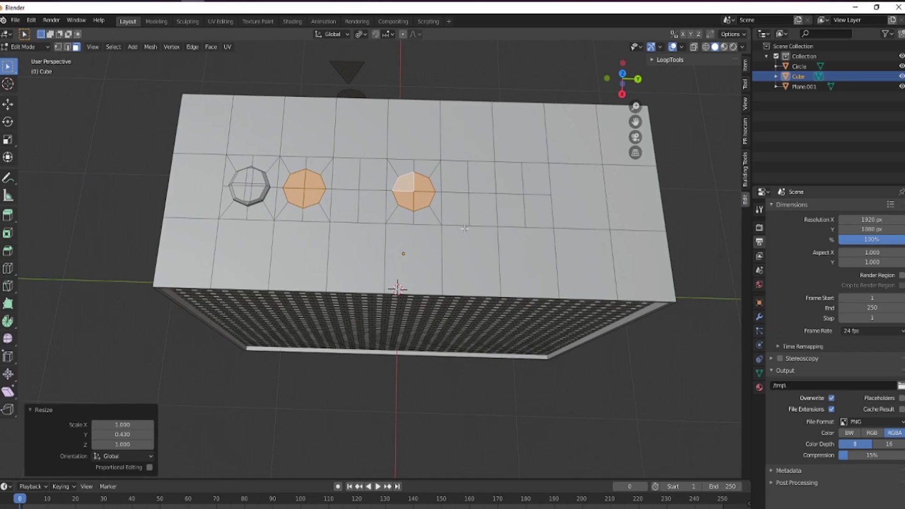
- Select the four small faces in both the third and fifth cells and inset the groups by about 0.04 m
middle_click_drag(464, 228, 471, 211)
middle_click_drag(468, 170, 464, 253, "shift")
left_click(338, 249)
left_click(339, 276)
left_click(366, 274, "shift")
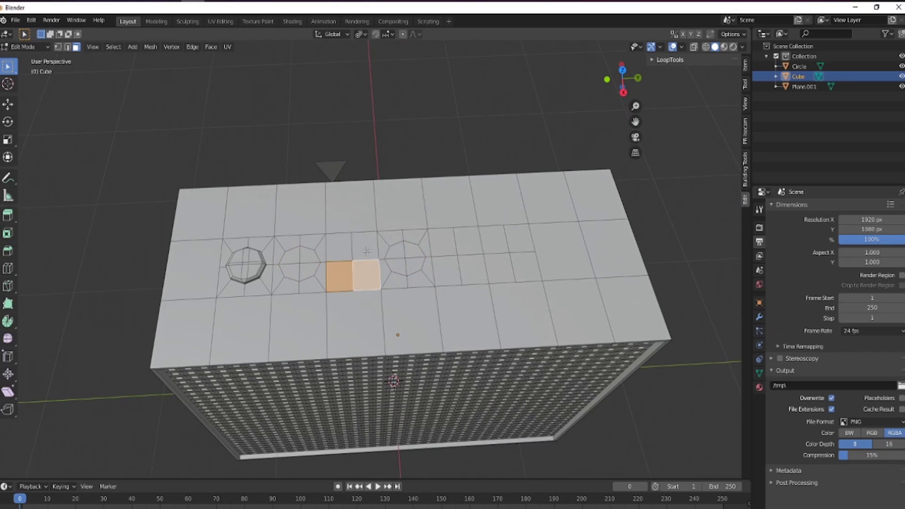
left_click(367, 247, "shift")
left_click(340, 246, "shift")
left_click(448, 241, "shift")
left_click(447, 271, "shift")
left_click(472, 270, "shift")
left_click(481, 243, "shift")
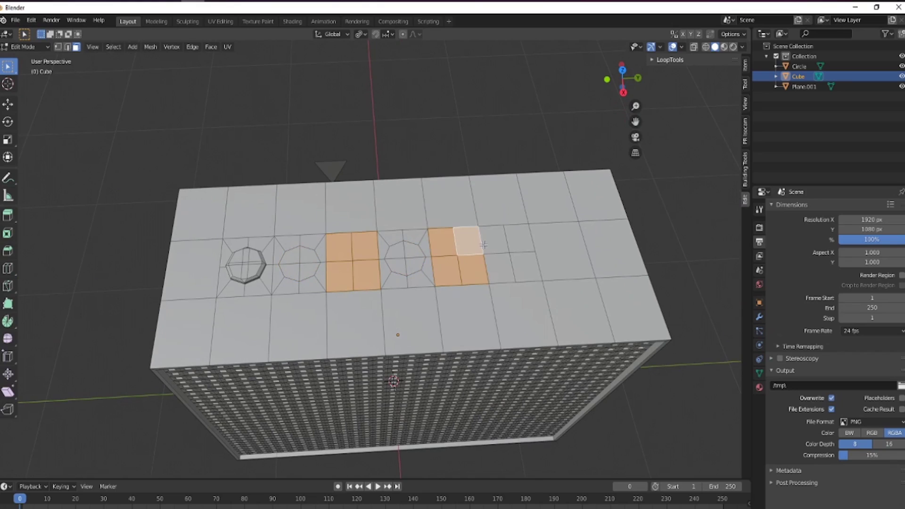
key("i")
left_click(634, 208)
- Turn the third and fifth cells' groups into LoopTools circles, scaled along Y to 0.405 and shrunk slightly overall
right_click(634, 208)
mouse_move(604, 208)
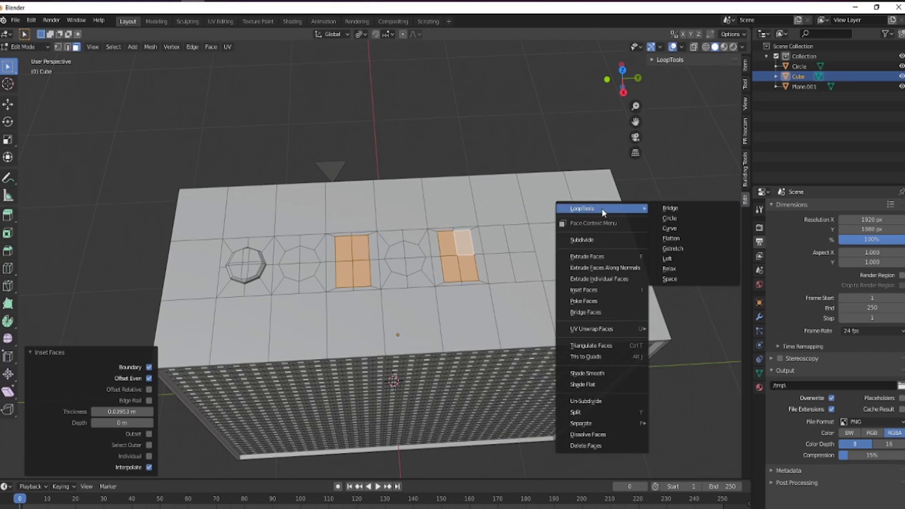
left_click(670, 218)
key("s")
key("y")
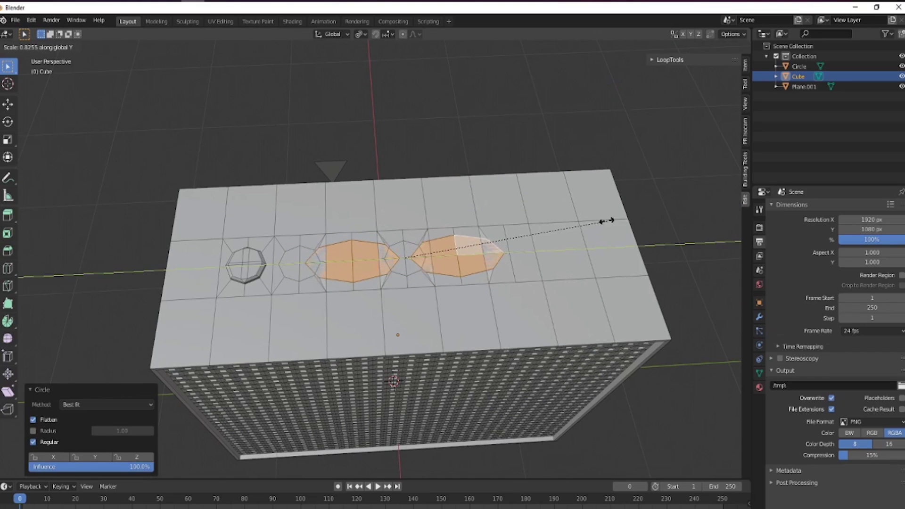
left_click(516, 233)
key("s")
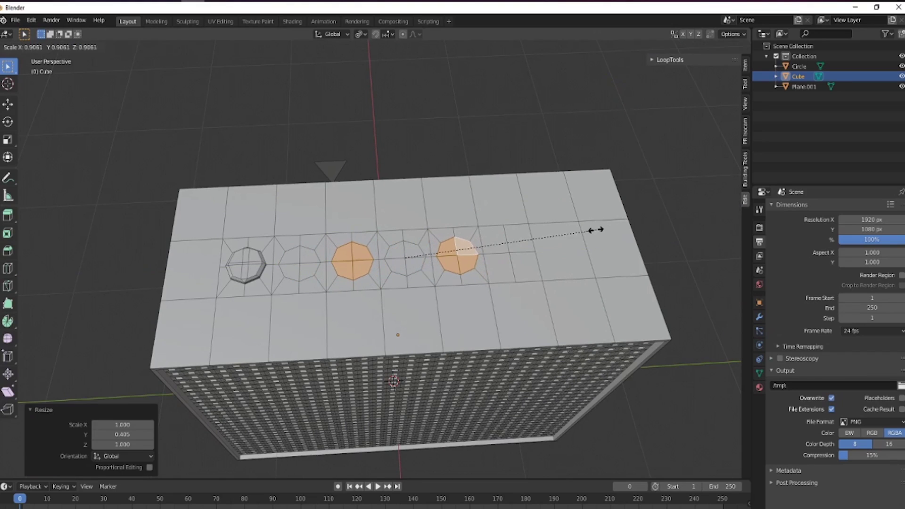
left_click(523, 253)
- Select the four small faces of the sixth, last subdivided cell and inset them
left_click(498, 267)
left_click(523, 267, "shift")
left_click(519, 241, "shift")
left_click(497, 239, "shift")
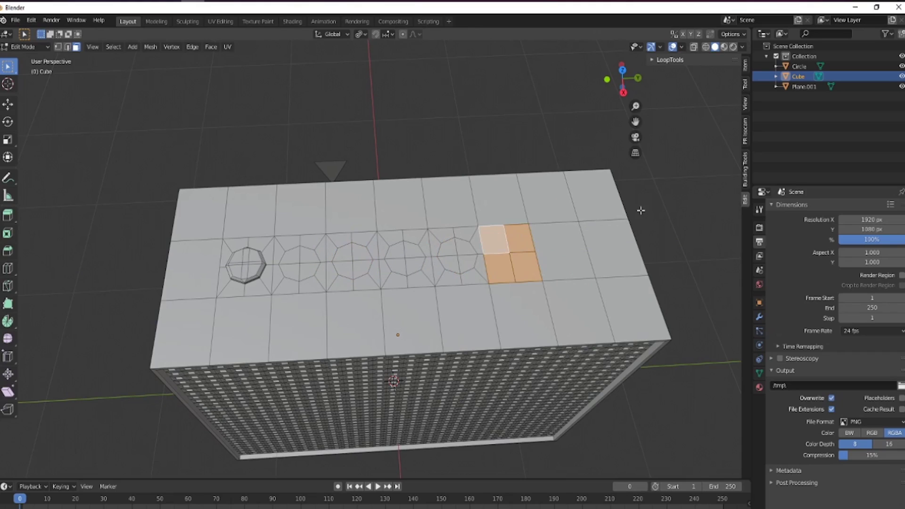
key("i")
left_click(630, 215)
- Turn the sixth cell's inset group into a LoopTools circle, scaled along Y to 0.357 and shrunk slightly overall
right_click(634, 214)
mouse_move(639, 214)
left_click(683, 224)
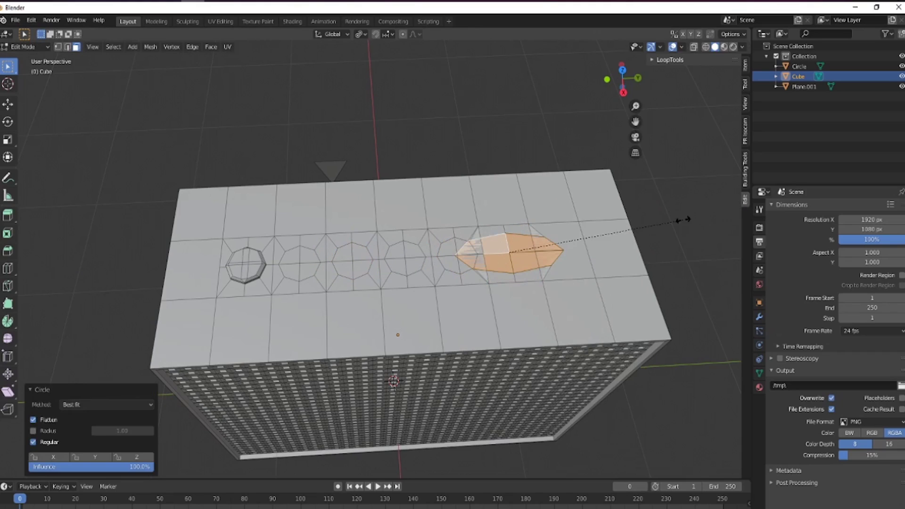
key("s")
key("y")
left_click(568, 232)
key("s")
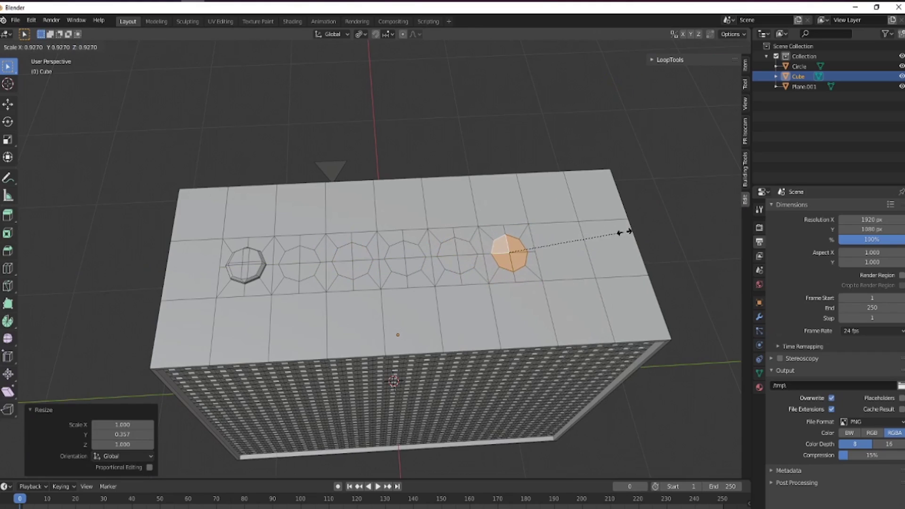
left_click(634, 232)
- Select the faces of the five flat circles on the top and extrude them upward by about 0.0395 m
left_click(295, 270)
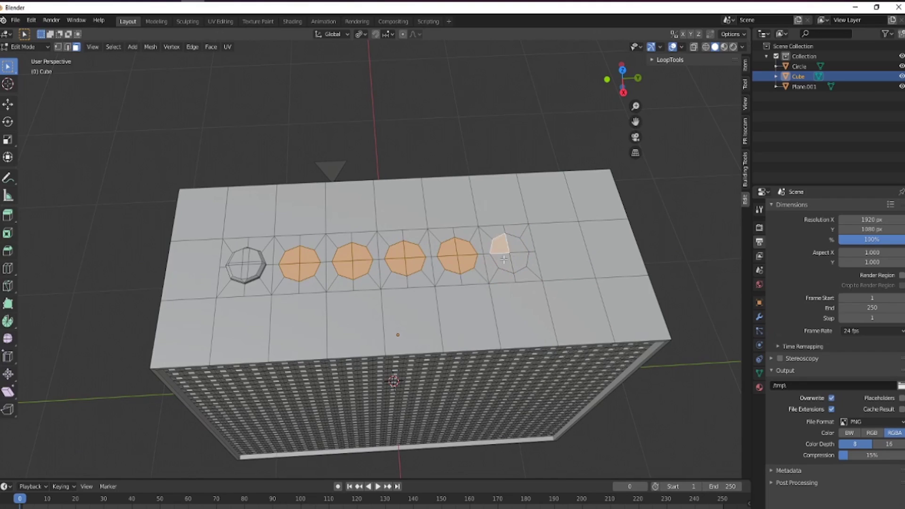
middle_click_drag(586, 234, 502, 228)
key("r")
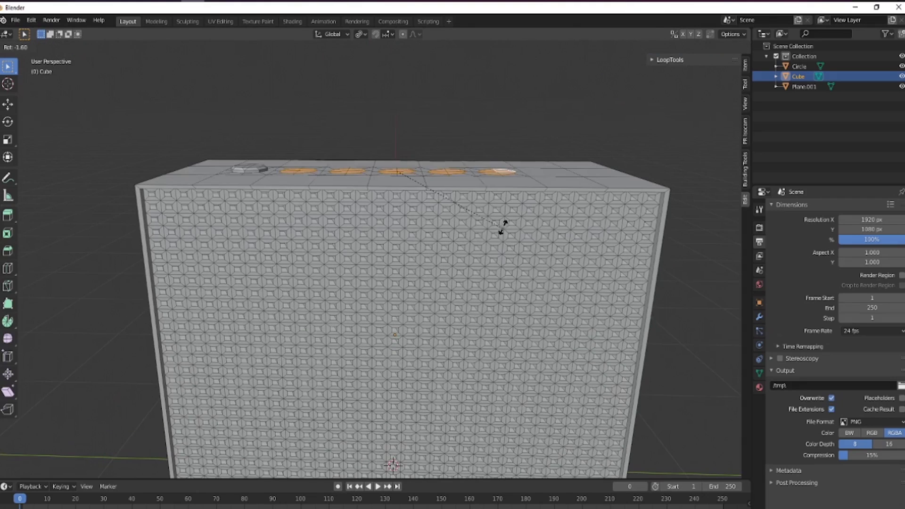
left_click(498, 209)
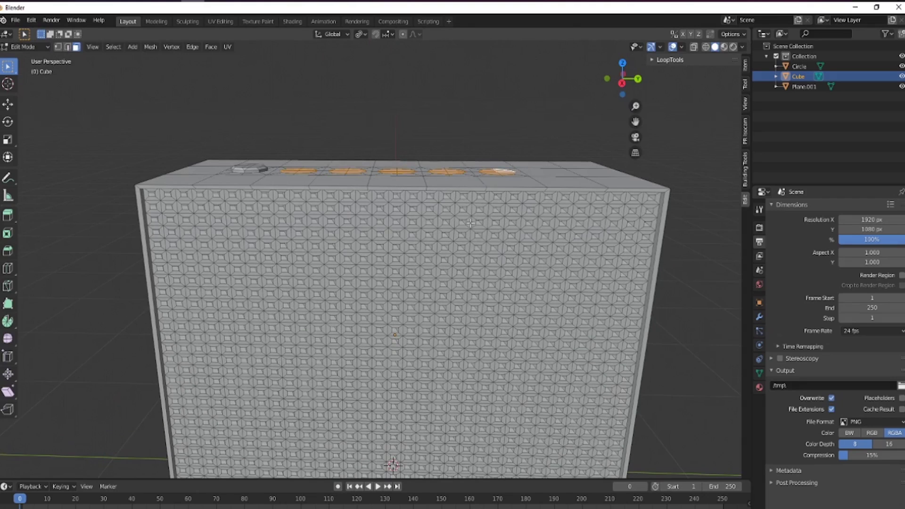
key("e")
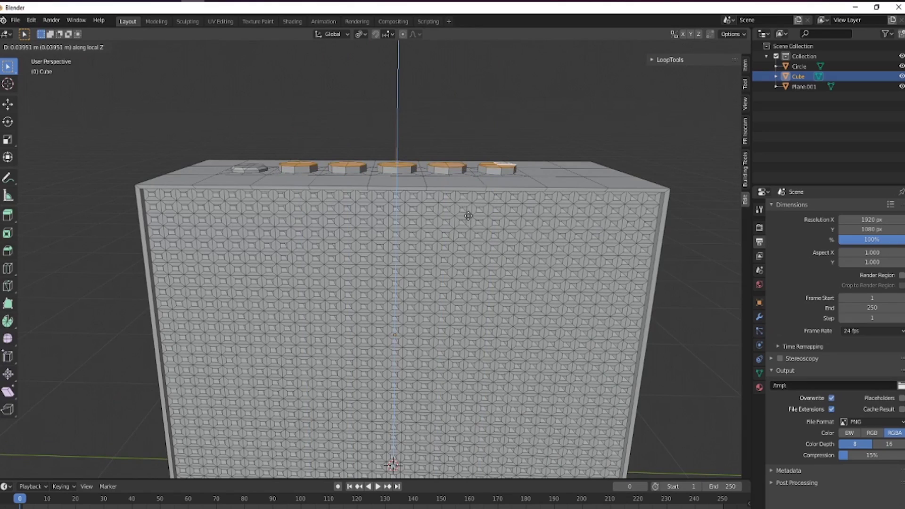
left_click(468, 215)
- Bevel the five raised circles to match the first knob, and clear the selection
key("s")
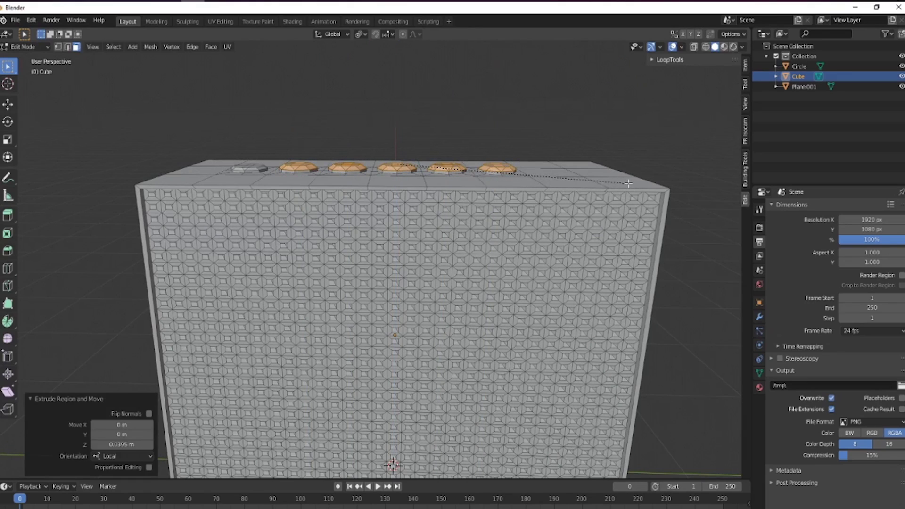
left_click(628, 183)
left_click(468, 116)
middle_click_drag(468, 116, 486, 134)
scroll(486, 134, "down", 5)
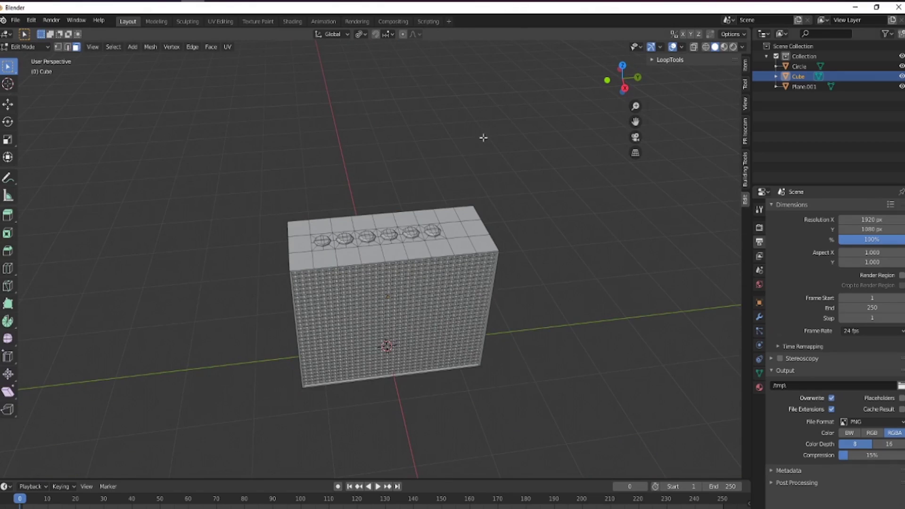
- Return to Object Mode and deselect the cabinet
key("Tab")
middle_click_drag(501, 220, 314, 202)
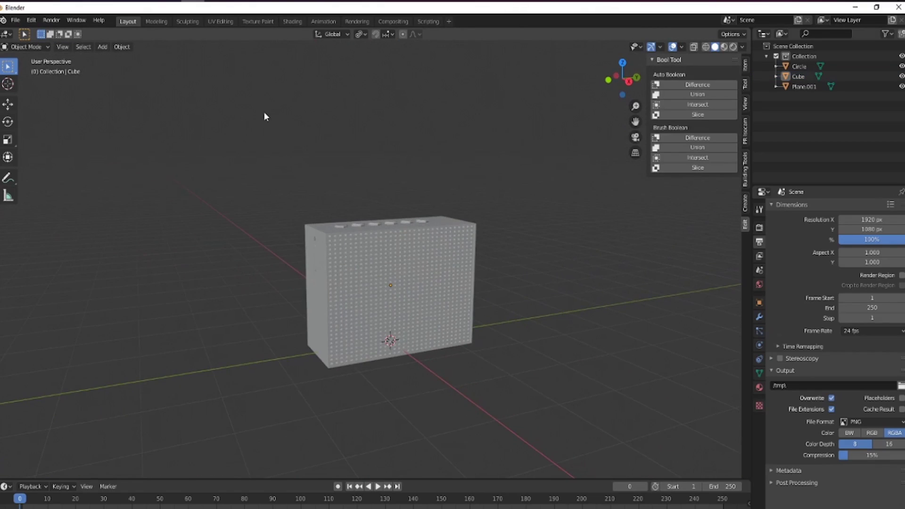
left_click(244, 53)
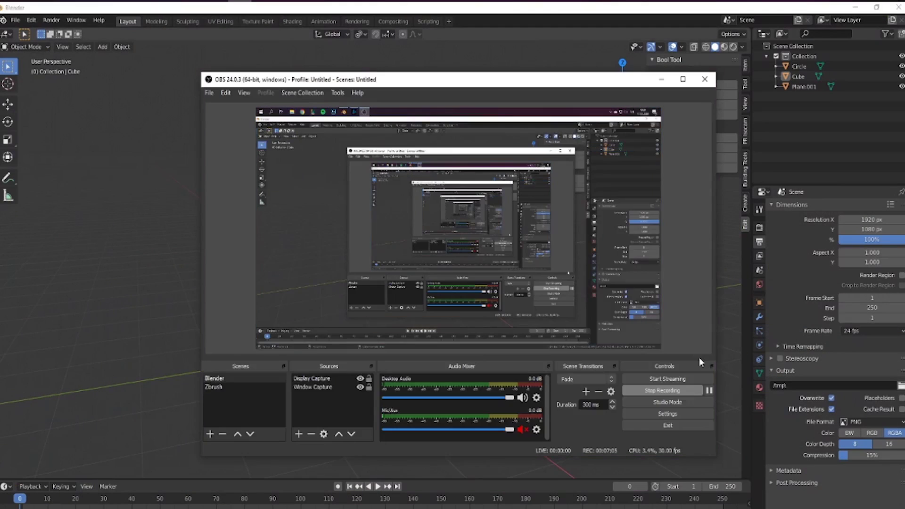